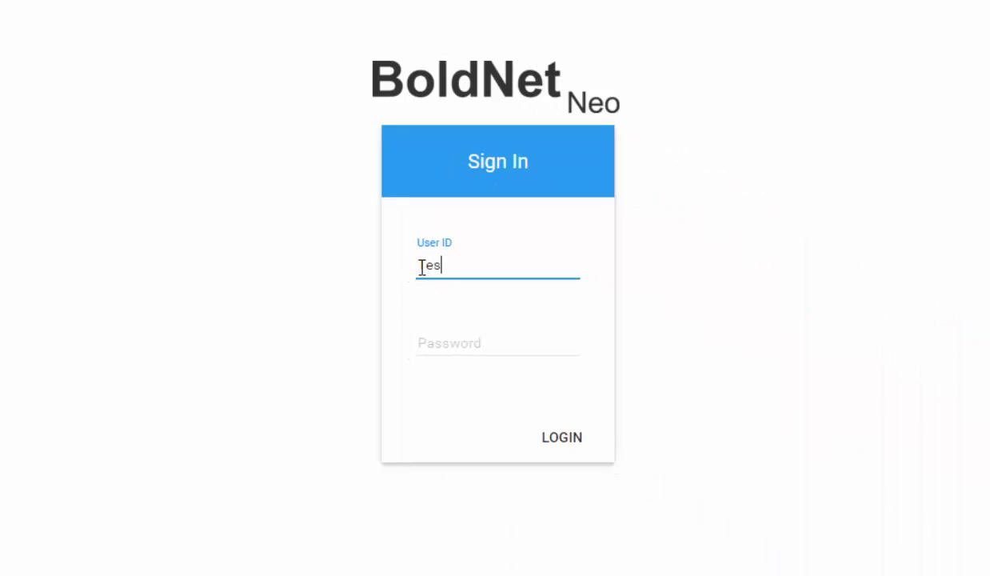
# Step: Sign in to BoldNet Neo with the test user ID and account password
pyautogui.write('004')
pyautogui.press('Tab')
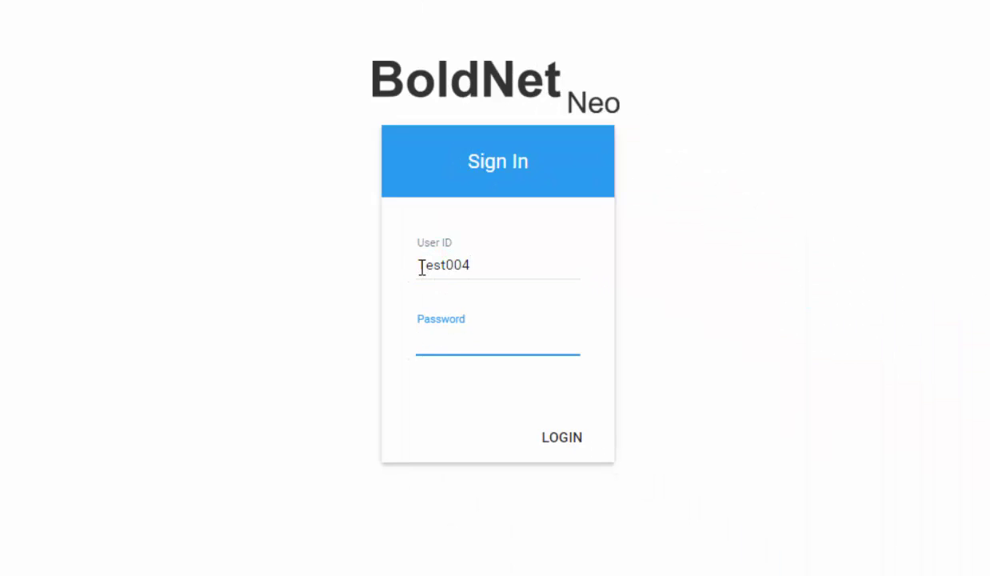
pyautogui.write('••••••••')
pyautogui.click(561, 436)
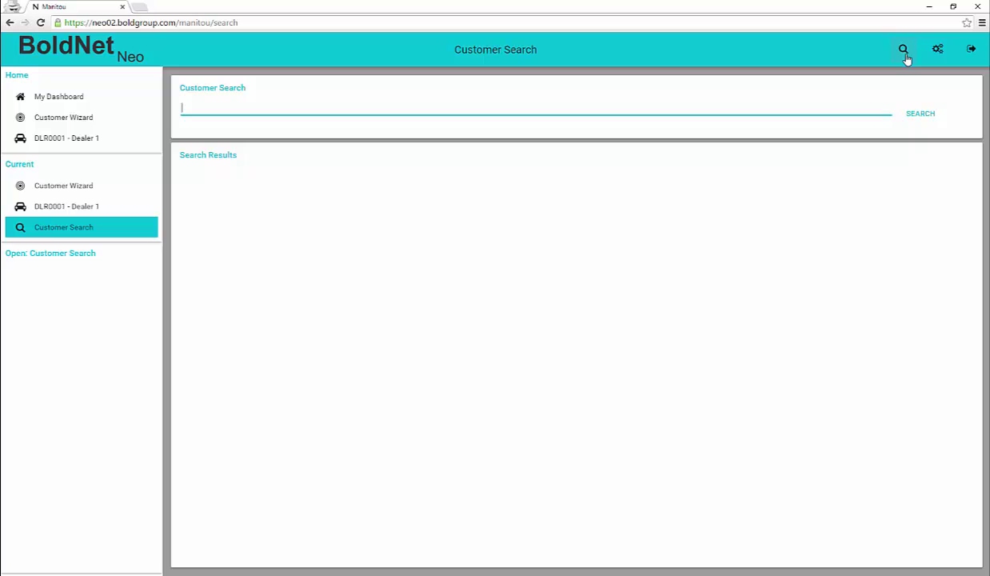
# Step: Search customers for 'snoopy' and open the Lucky Scooter Gang record from the results
pyautogui.write('snoopy')
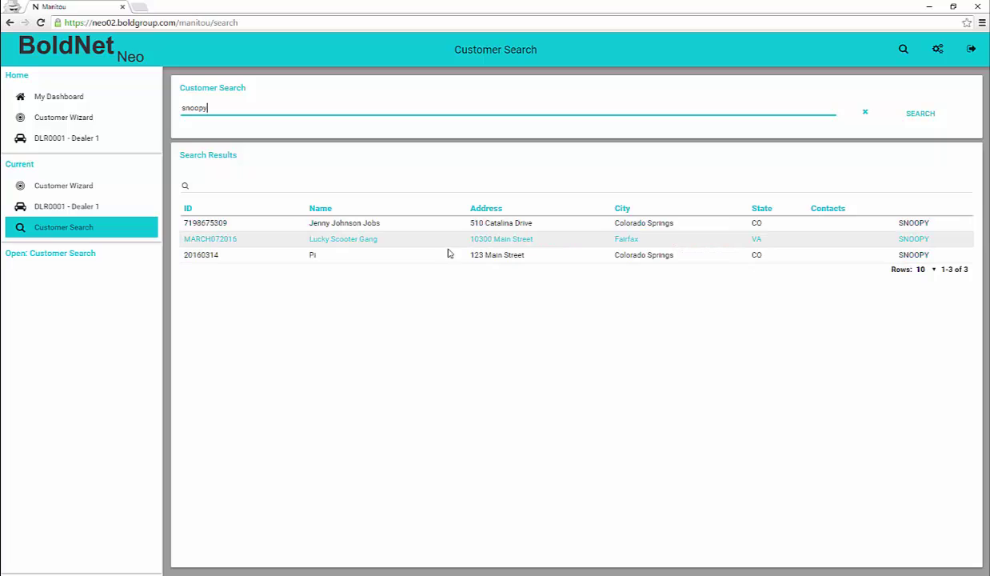
pyautogui.click(352, 243)
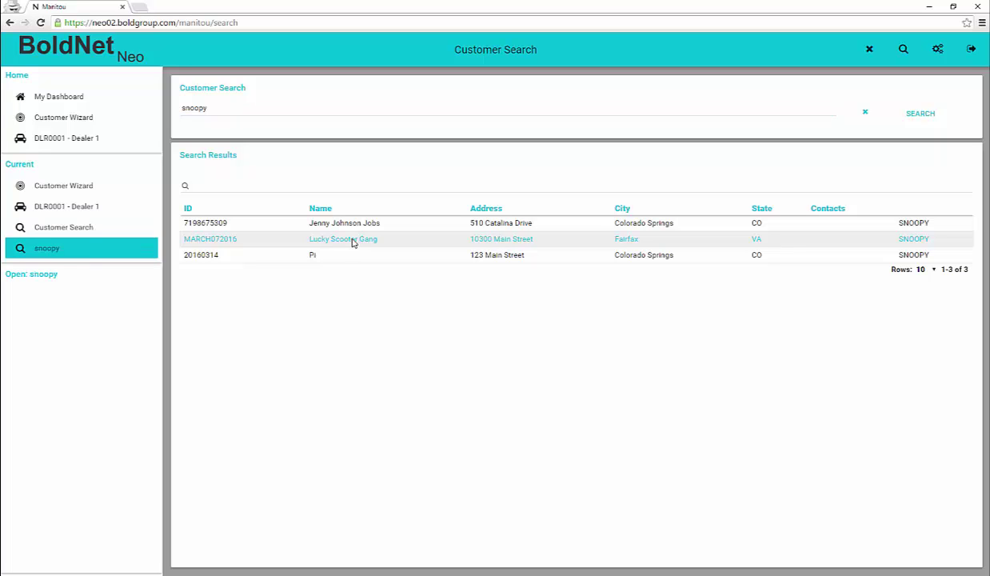
pyautogui.click(352, 240)
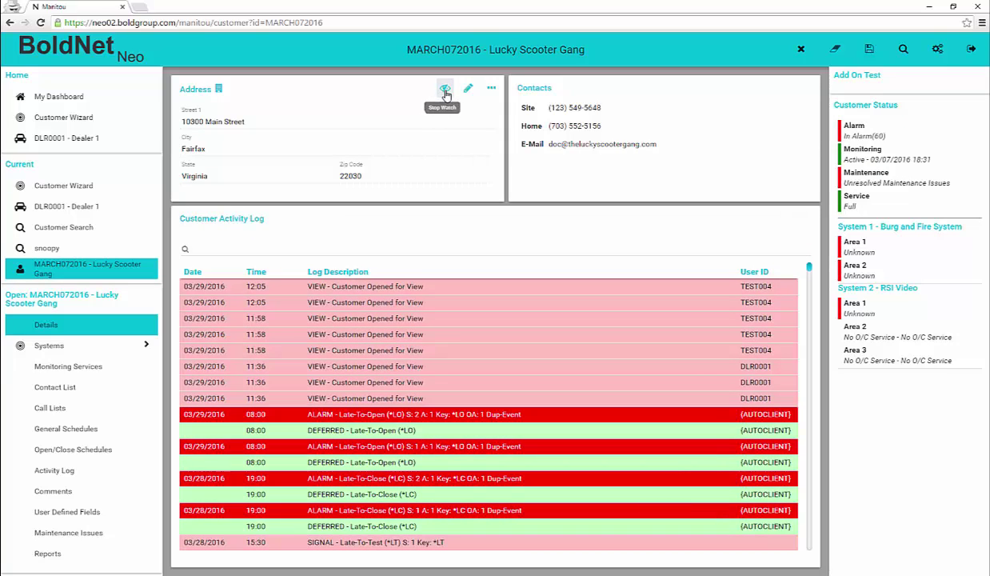
# Step: Stop watching Lucky Scooter Gang, reopen its record, and scroll down its activity log
pyautogui.click(445, 90)
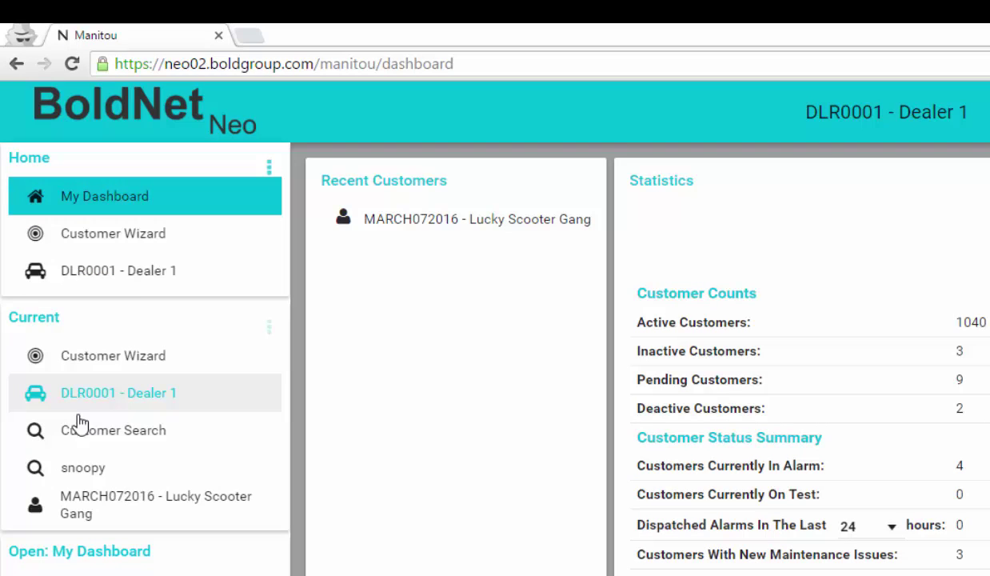
pyautogui.click(156, 504)
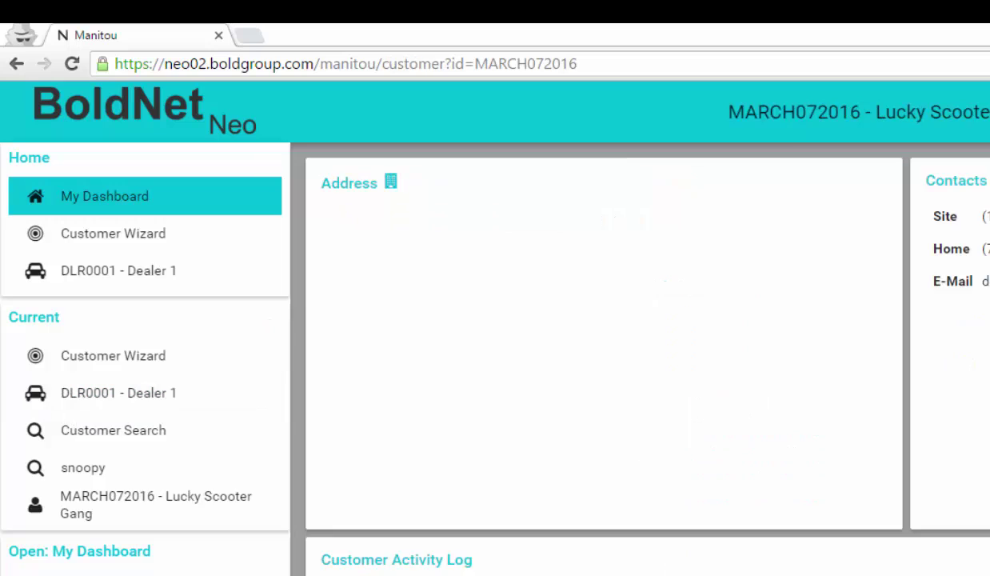
pyautogui.scroll(-2, 640, 360)
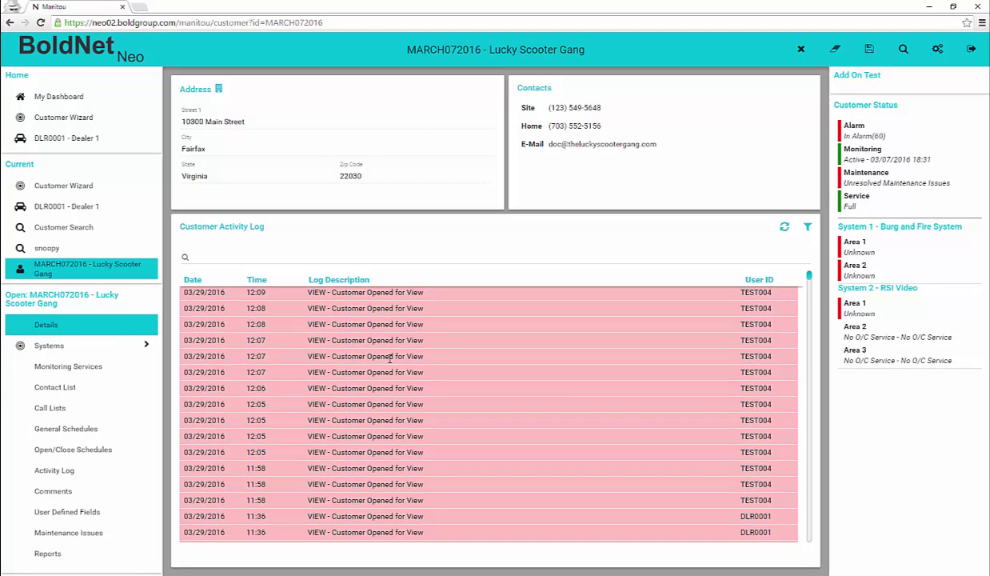
pyautogui.scroll(-5, 390, 358)
pyautogui.scroll(-5, 390, 358)
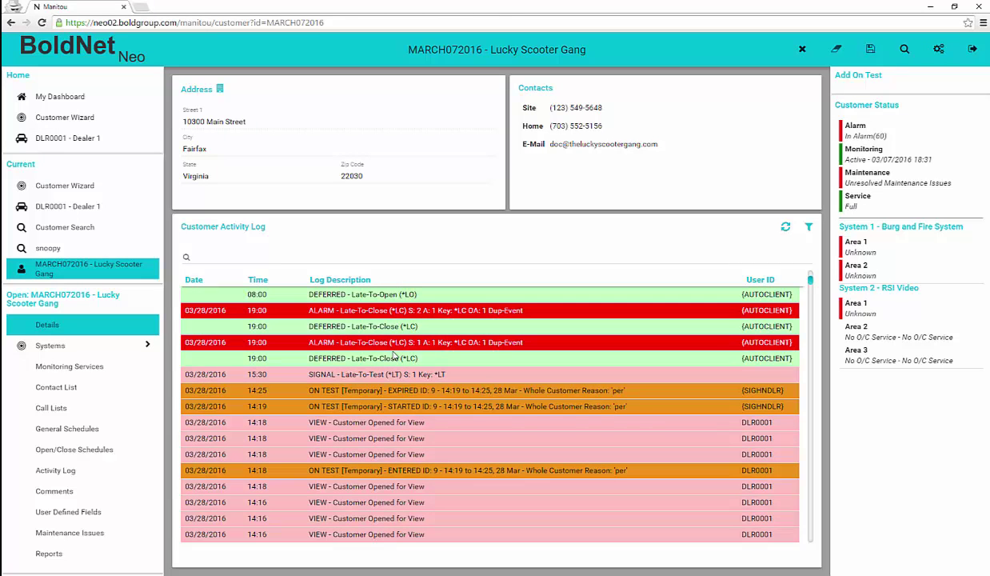
# Step: View the Late-To-Close alarm event details, then dismiss them with OK
pyautogui.click(394, 346)
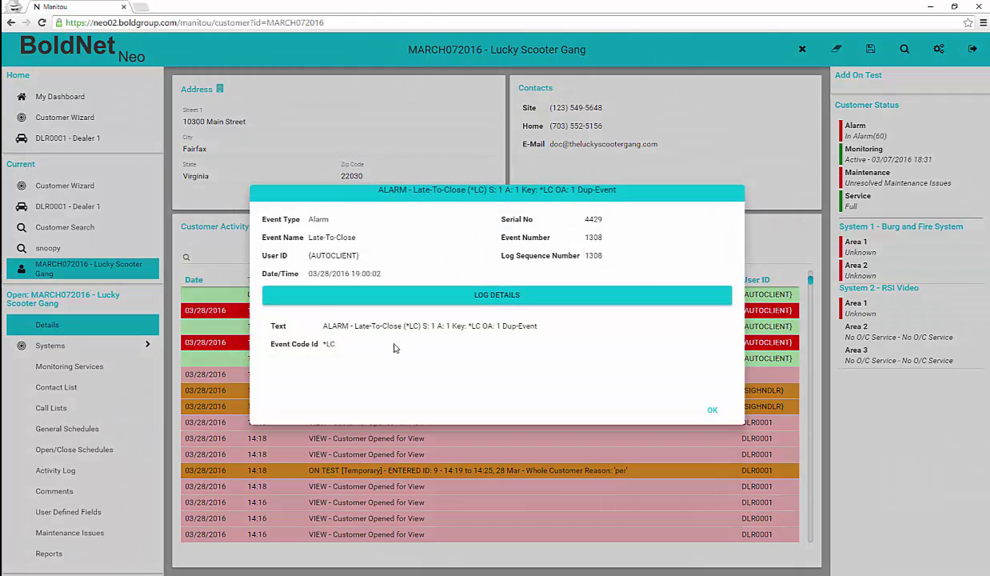
pyautogui.click(710, 419)
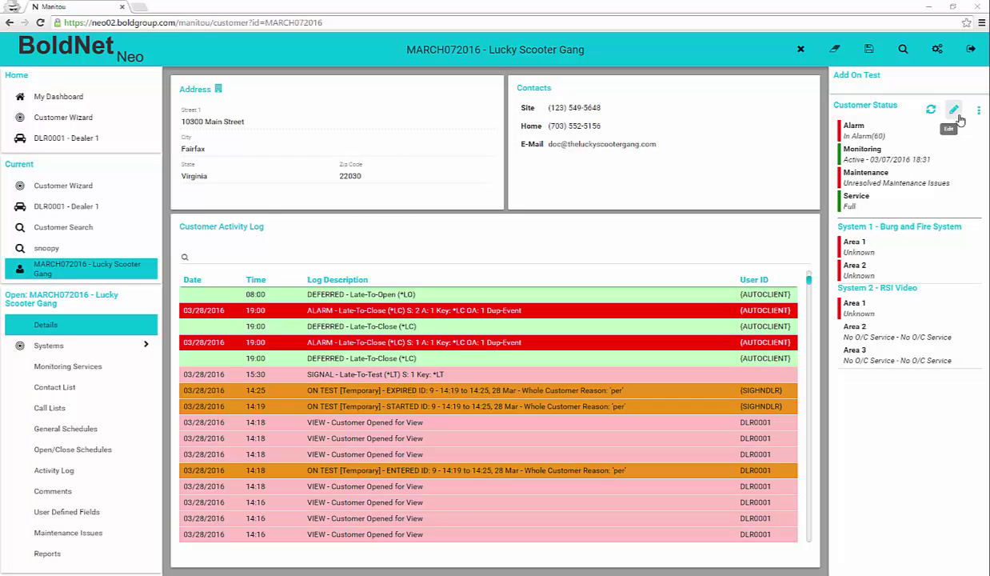
pyautogui.click(958, 117)
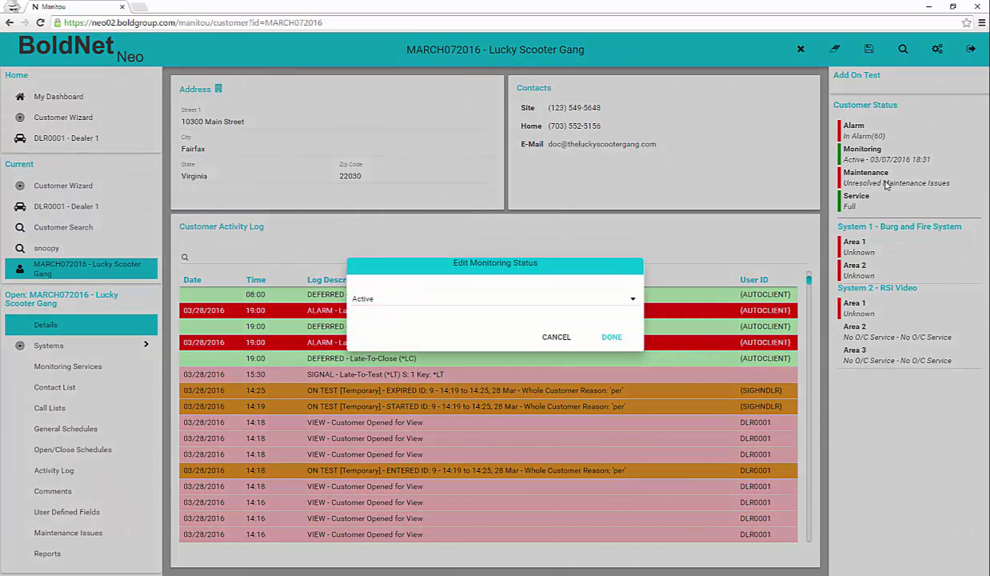
pyautogui.click(613, 297)
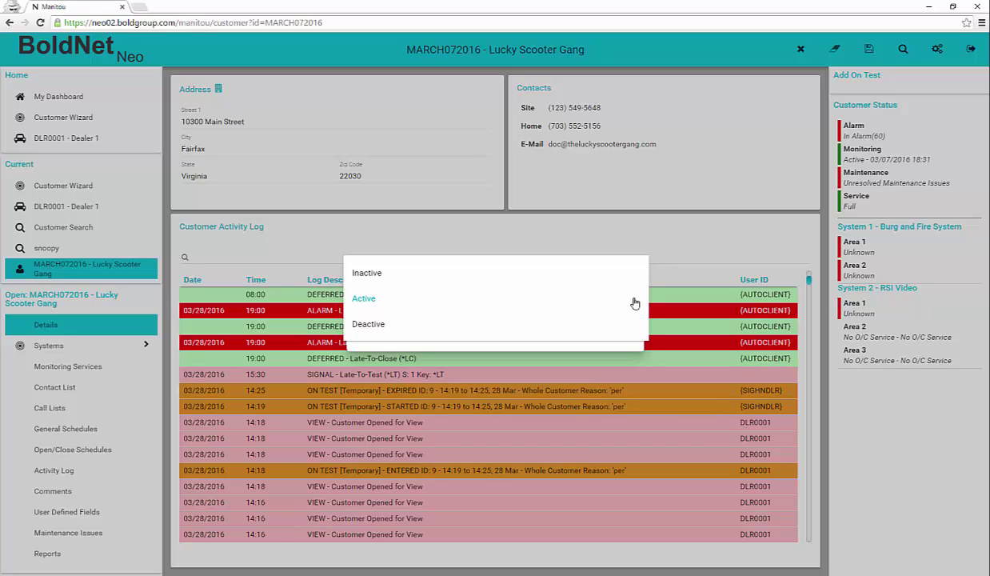
pyautogui.click(634, 303)
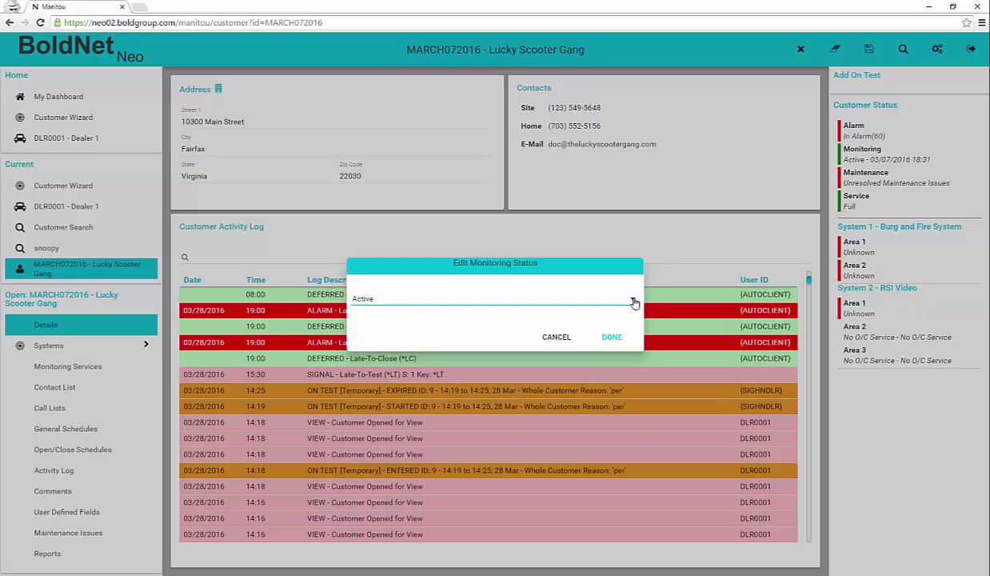
pyautogui.click(611, 339)
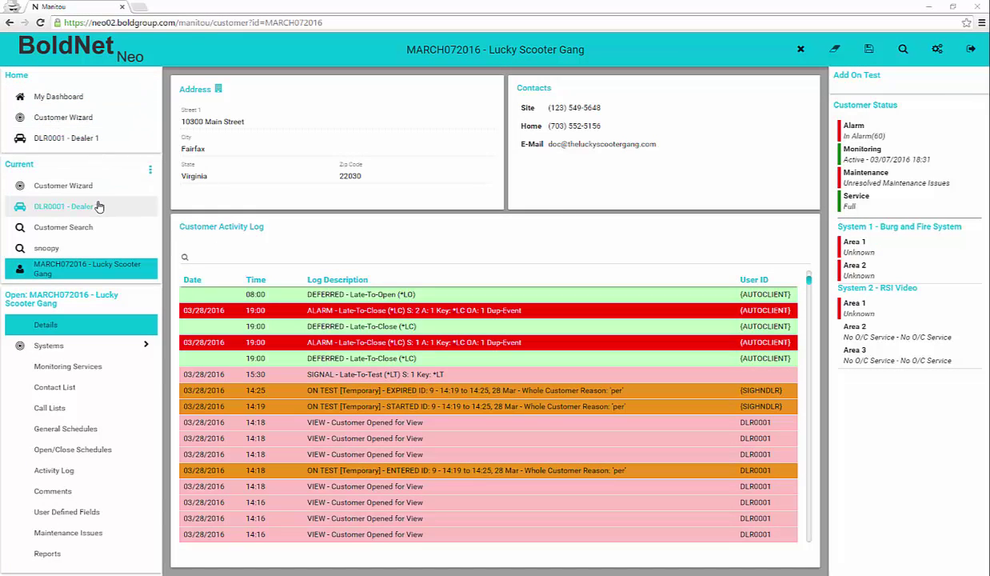
# Step: Collapse the recently opened items list and open the customer's Systems page
pyautogui.click(149, 169)
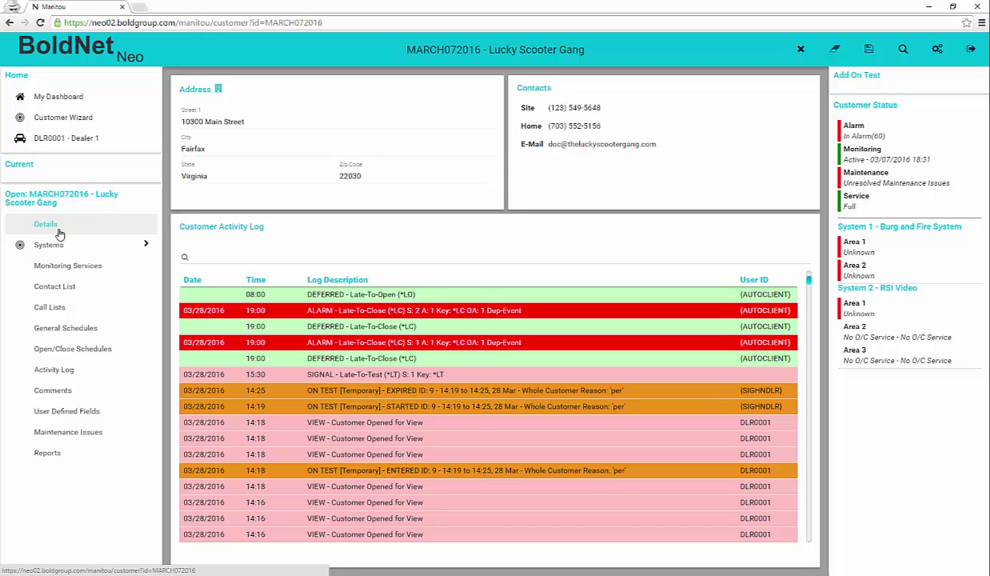
pyautogui.click(146, 244)
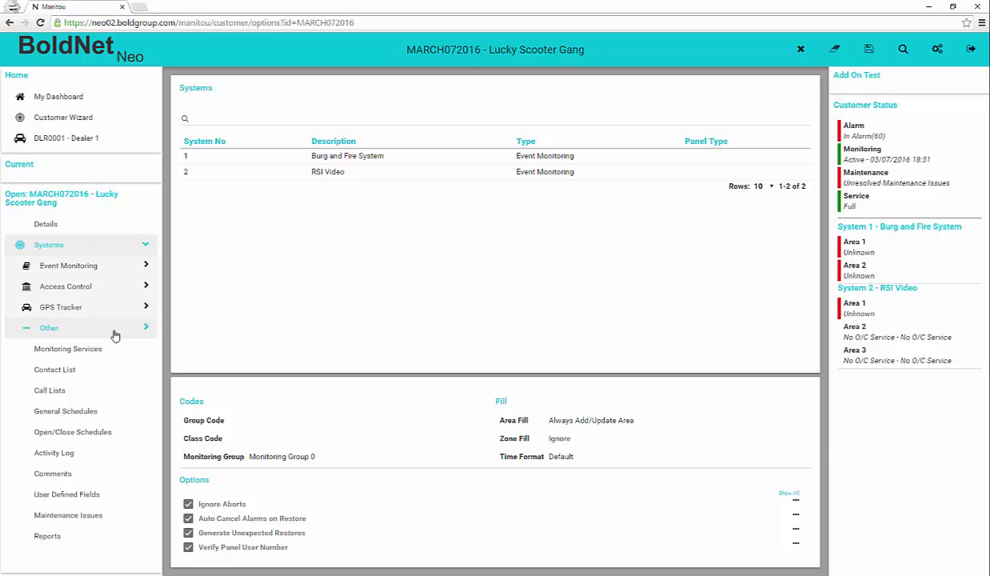
# Step: Expand Event Monitoring and open 1 - Burg and Fire System
pyautogui.click(96, 265)
pyautogui.click(112, 287)
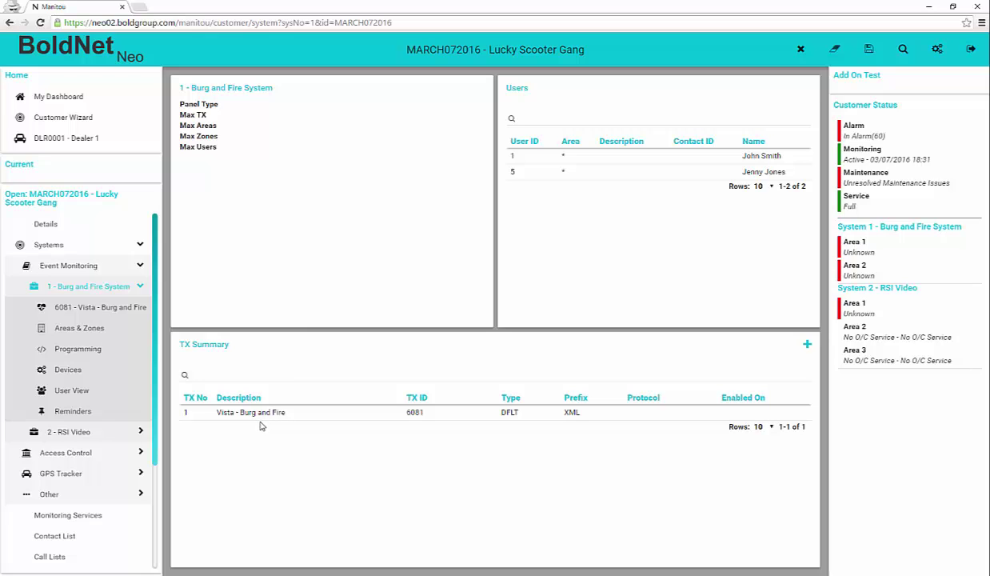
# Step: Open the 6081 - Vista - Burg and Fire transmitter detail page
pyautogui.click(80, 310)
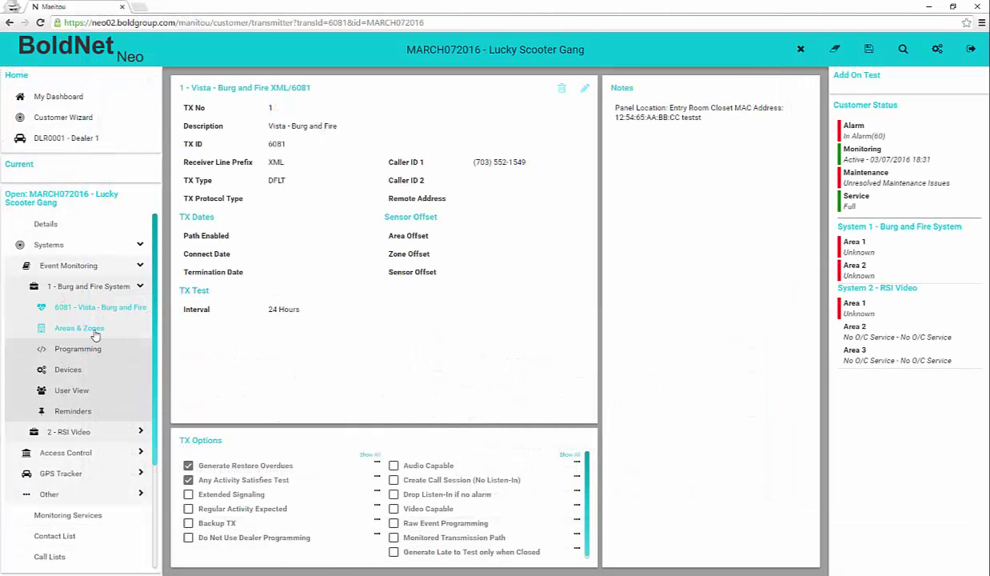
# Step: Open Areas & Zones to list Main Building, Warehouse and the nine zones
pyautogui.click(89, 333)
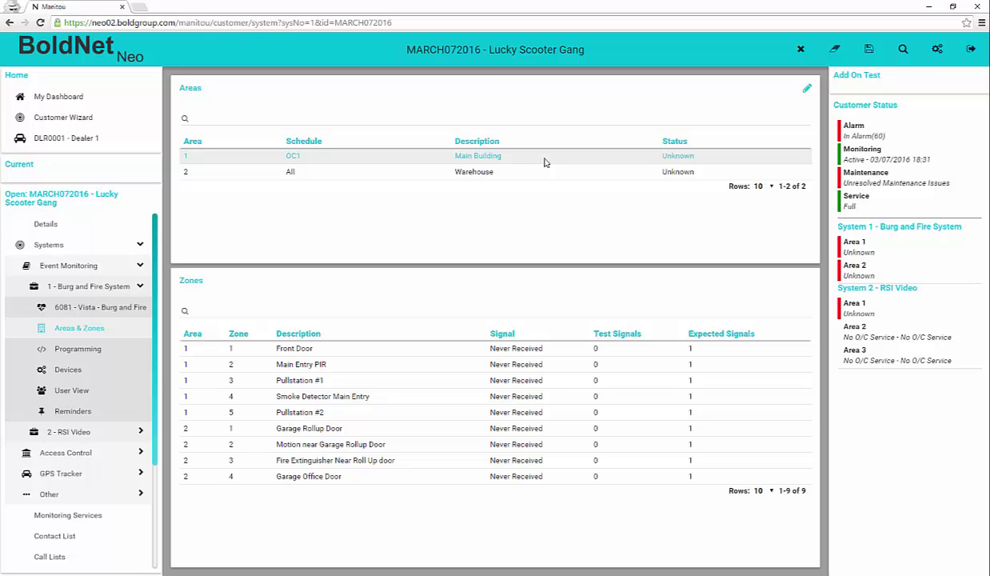
# Step: Look at the Warehouse area schedule in the areas editor without saving, then view Programming
pyautogui.click(806, 87)
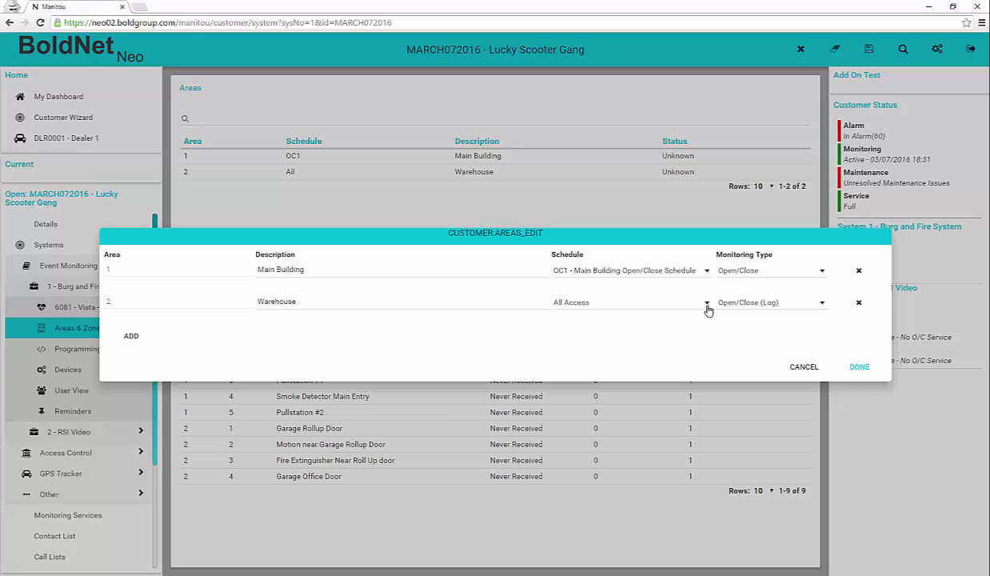
pyautogui.click(706, 308)
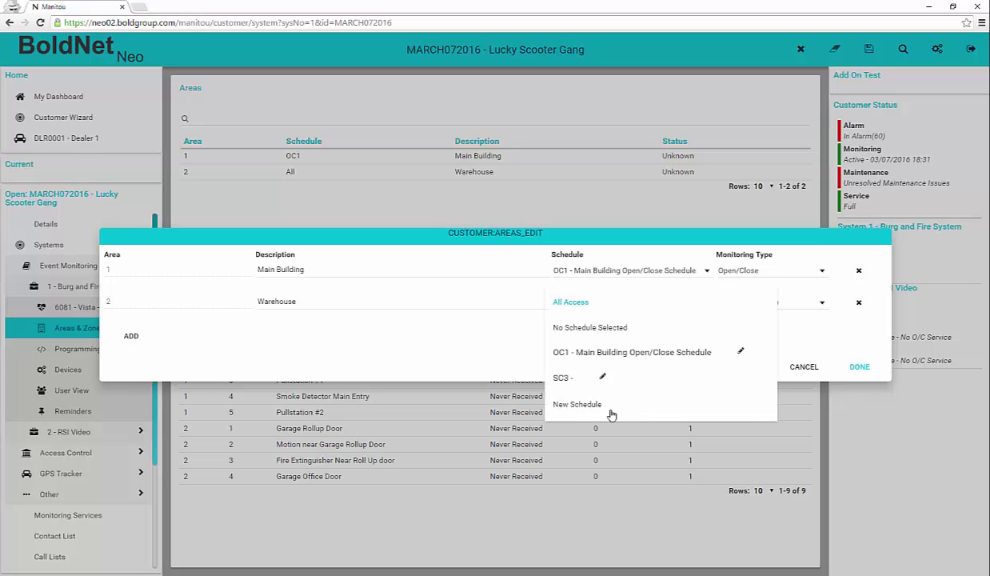
pyautogui.click(606, 405)
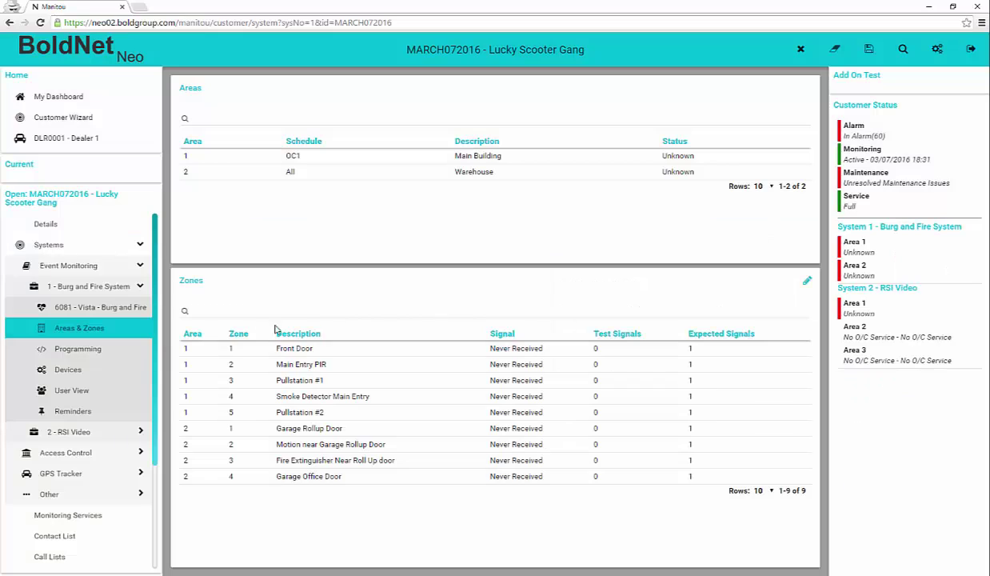
pyautogui.click(73, 349)
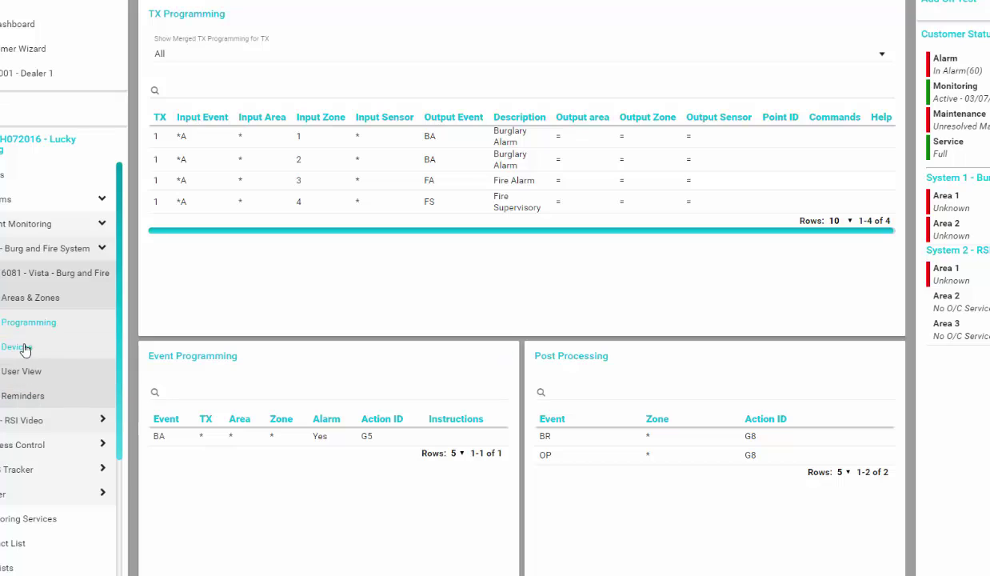
# Step: Move from Programming to the Burg and Fire System's empty Devices page
pyautogui.click(24, 322)
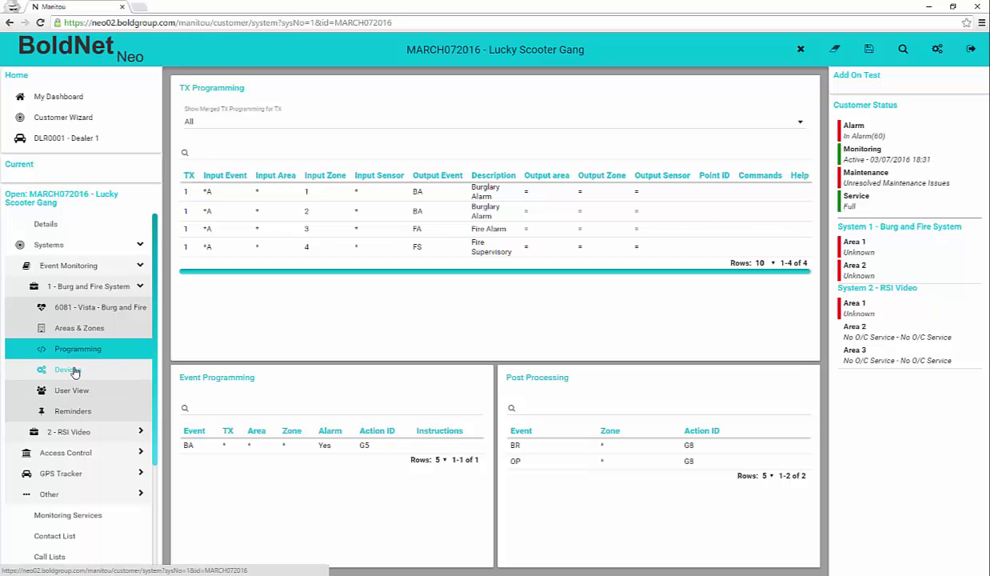
pyautogui.click(25, 349)
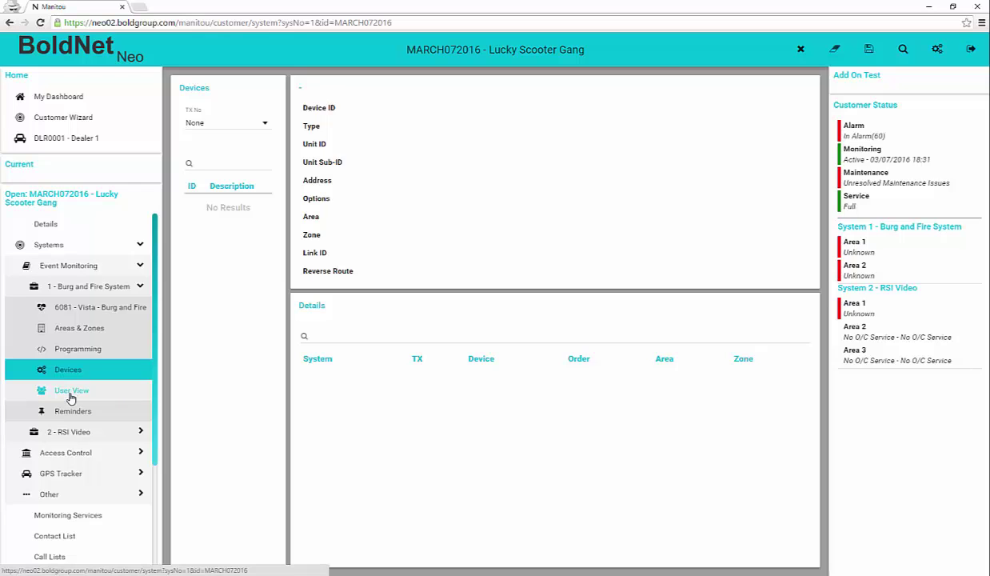
# Step: Check the system's users and its empty reminders, then collapse the systems tree
pyautogui.click(70, 391)
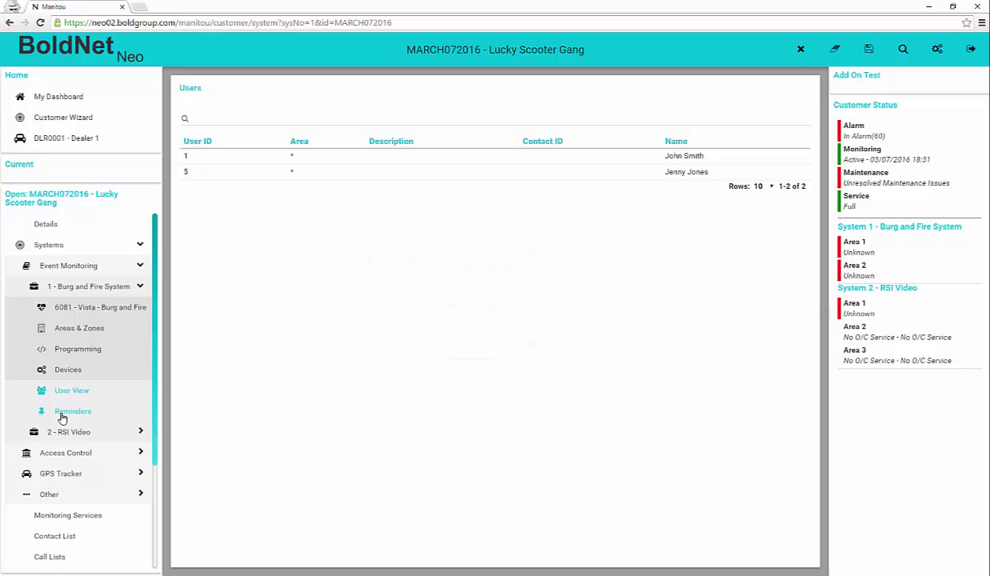
pyautogui.click(62, 417)
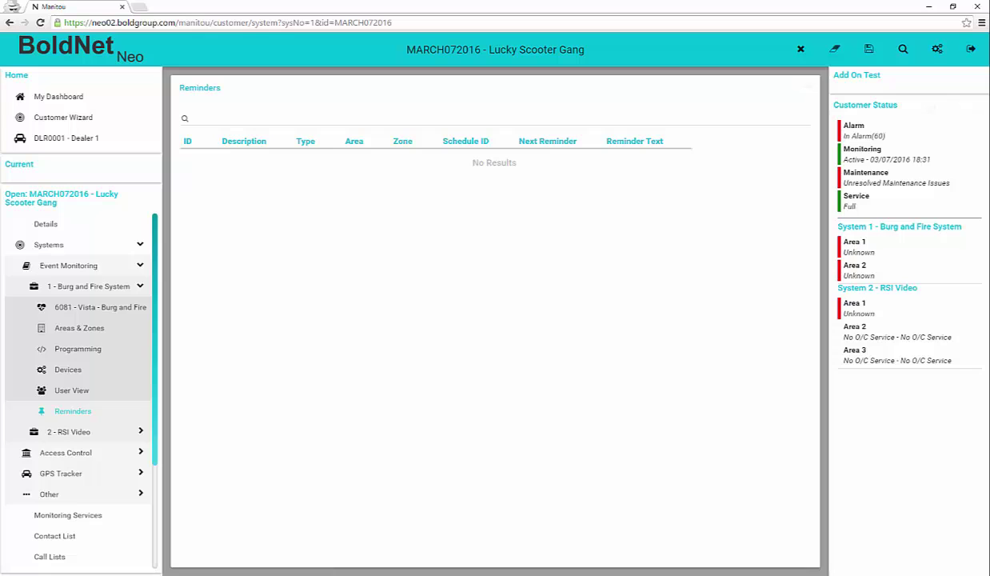
pyautogui.click(140, 245)
# Step: Inspect the Open/Close, Open/Close (Log), 24 Hour Transmitter Test and system 2 services, then show the contact list
pyautogui.click(98, 272)
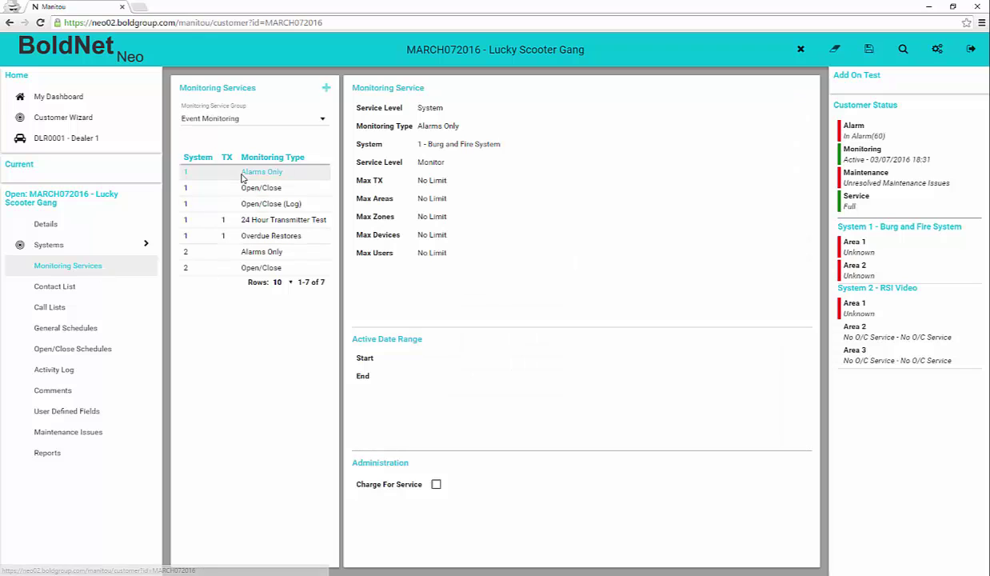
pyautogui.click(241, 190)
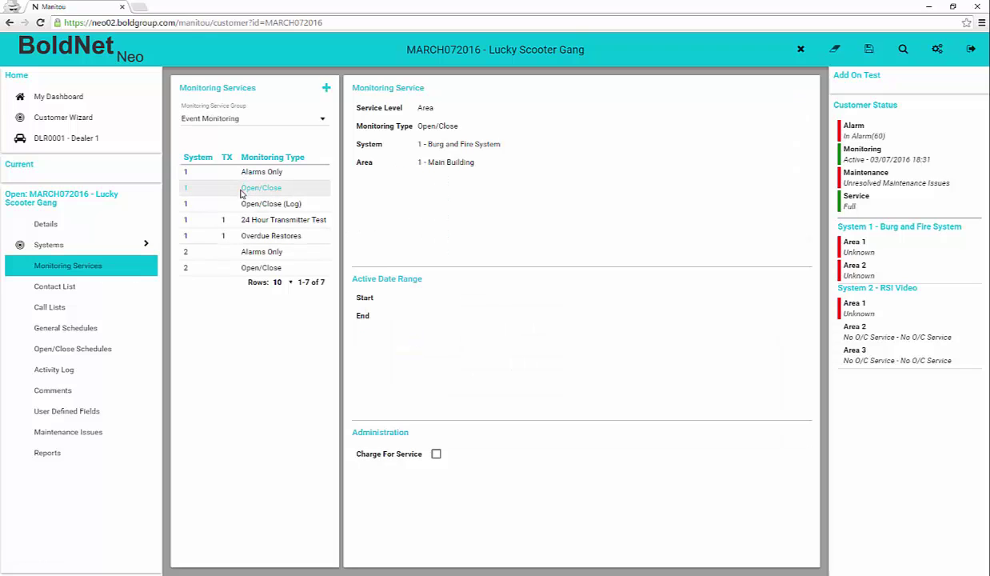
pyautogui.click(240, 205)
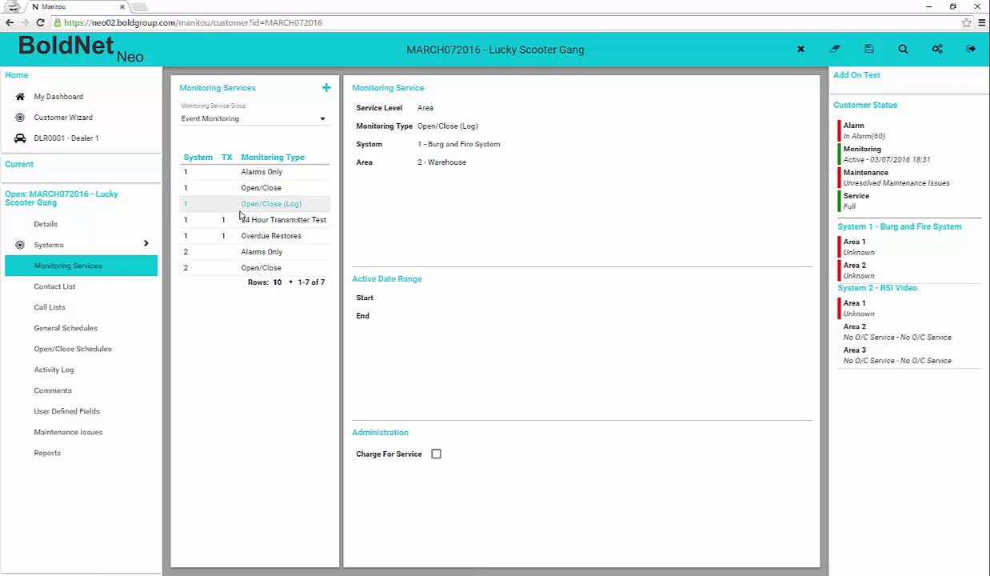
pyautogui.click(240, 221)
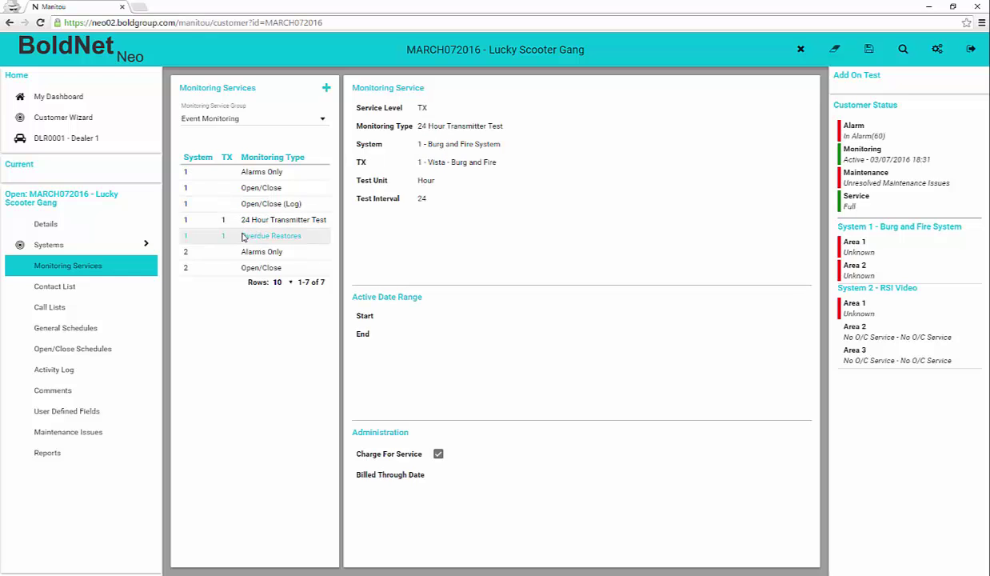
pyautogui.click(246, 267)
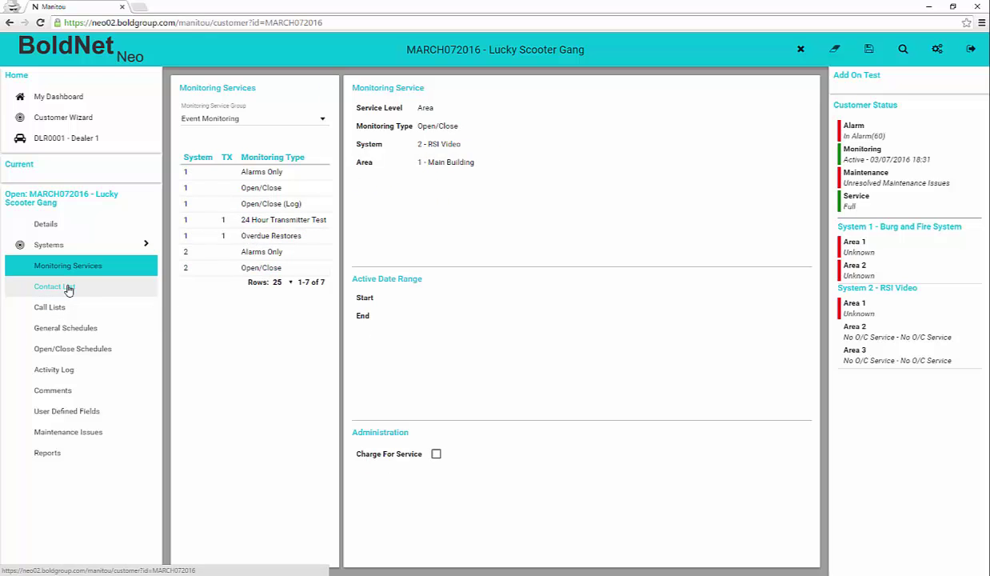
pyautogui.click(69, 288)
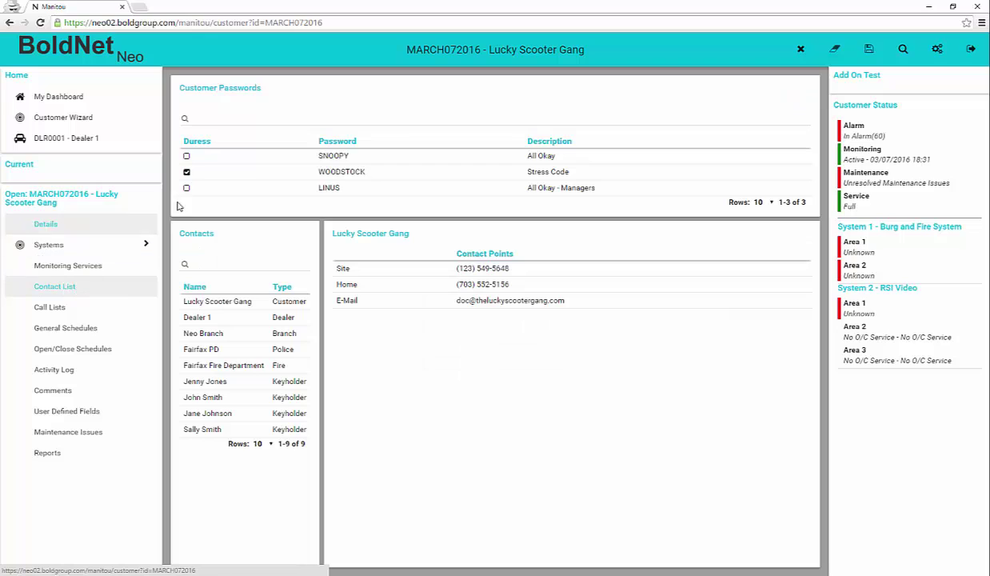
# Step: Toggle the duress password entry, then filter the customer passwords by a password and clear it
pyautogui.click(276, 172)
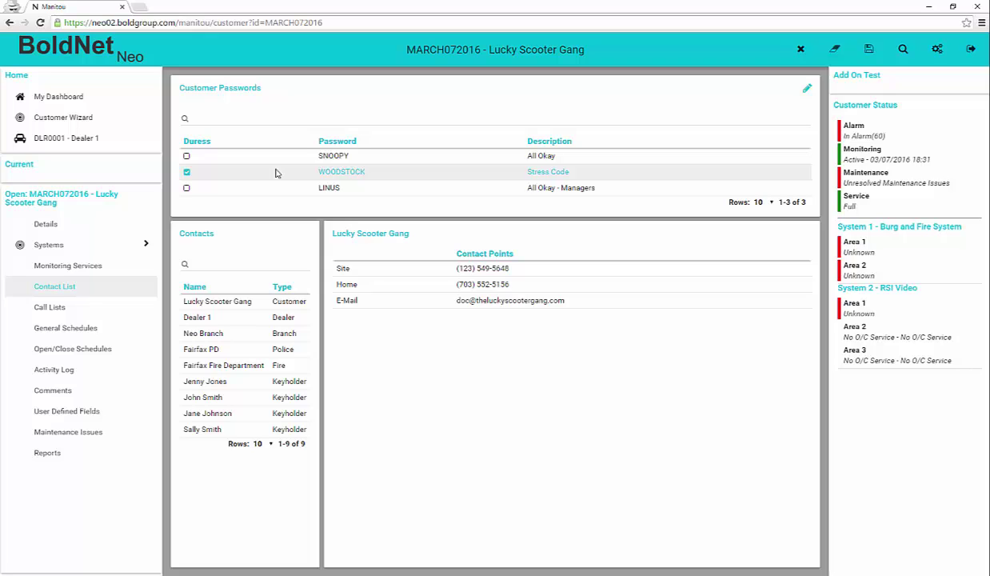
pyautogui.click(277, 169)
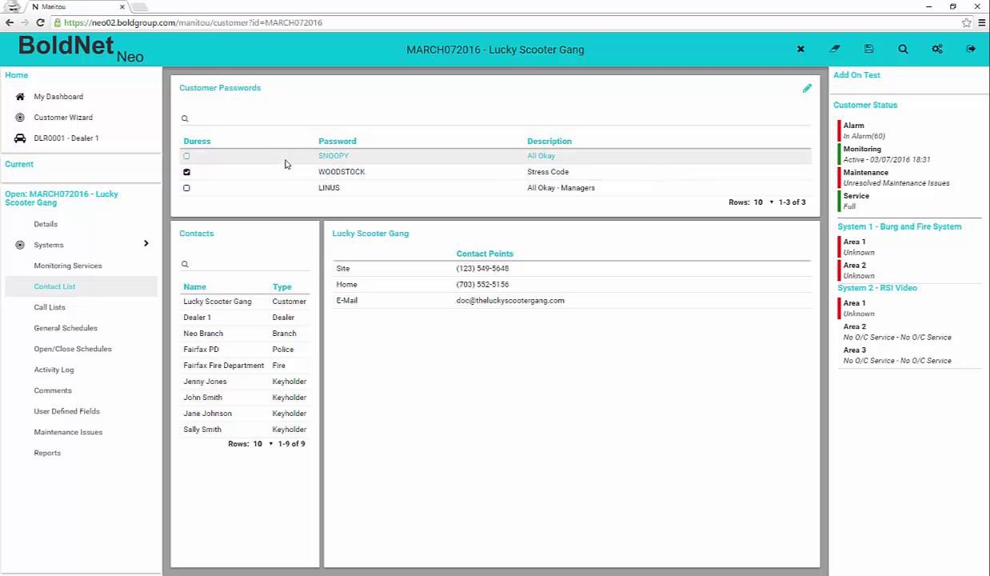
pyautogui.click(234, 124)
pyautogui.write('S')
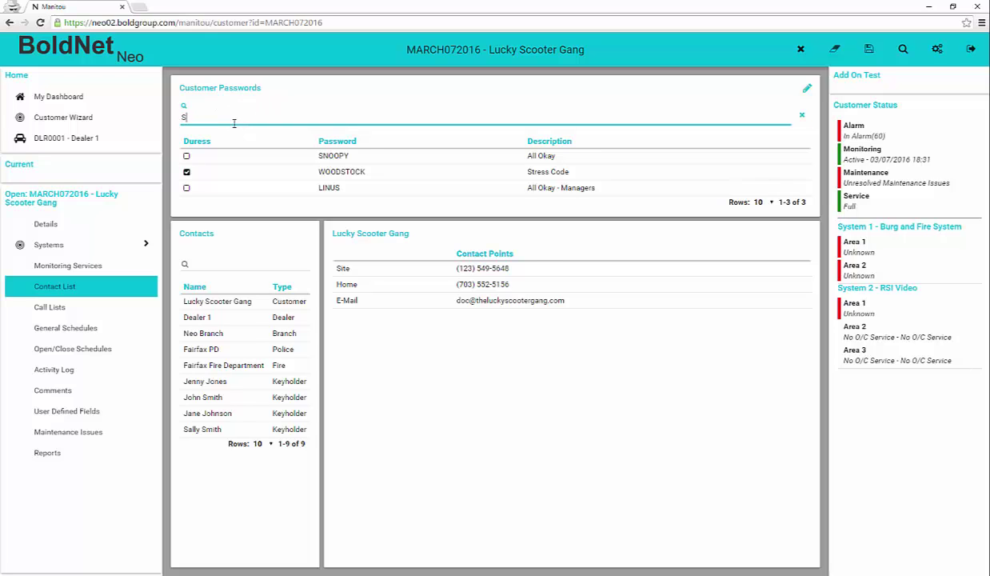
pyautogui.write('NOOPY')
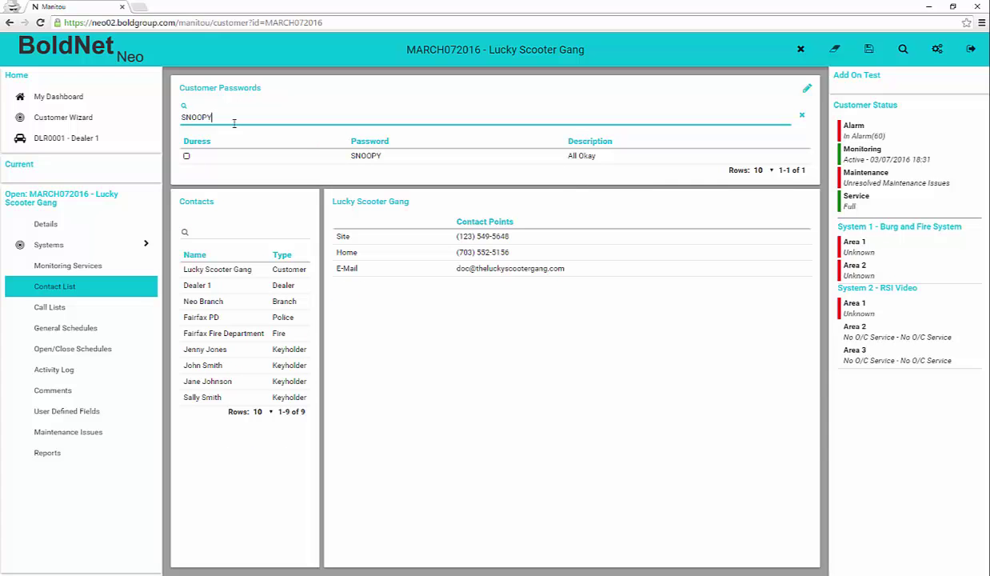
pyautogui.press('BackSpace')
pyautogui.press('BackSpace')
pyautogui.press('BackSpace')
pyautogui.press('BackSpace')
pyautogui.press('BackSpace')
pyautogui.press('BackSpace')
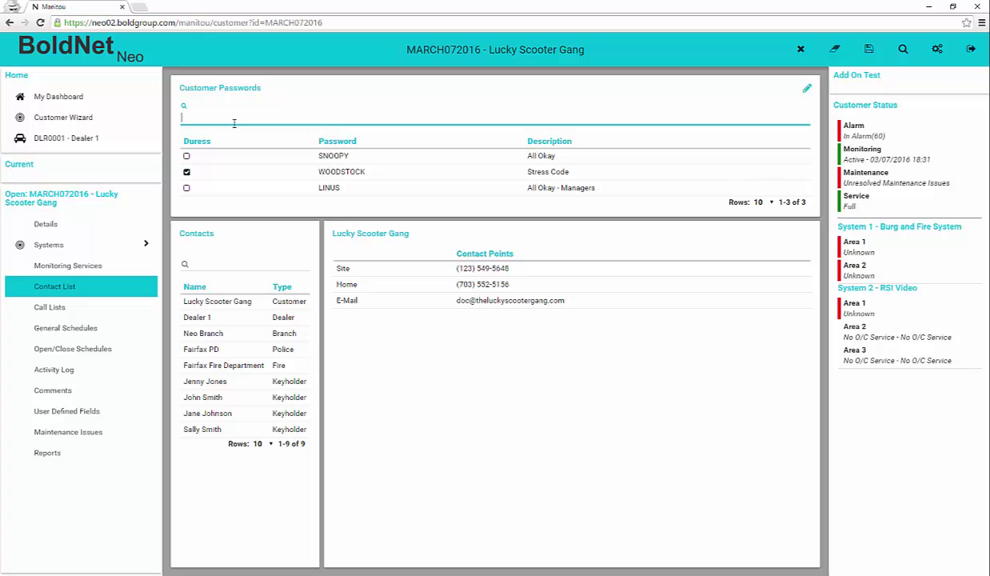
pyautogui.click(221, 301)
# Step: View contact points for Dealer 1, Neo Branch, Fairfax PD, Fairfax Fire Department and a keyholder
pyautogui.click(220, 319)
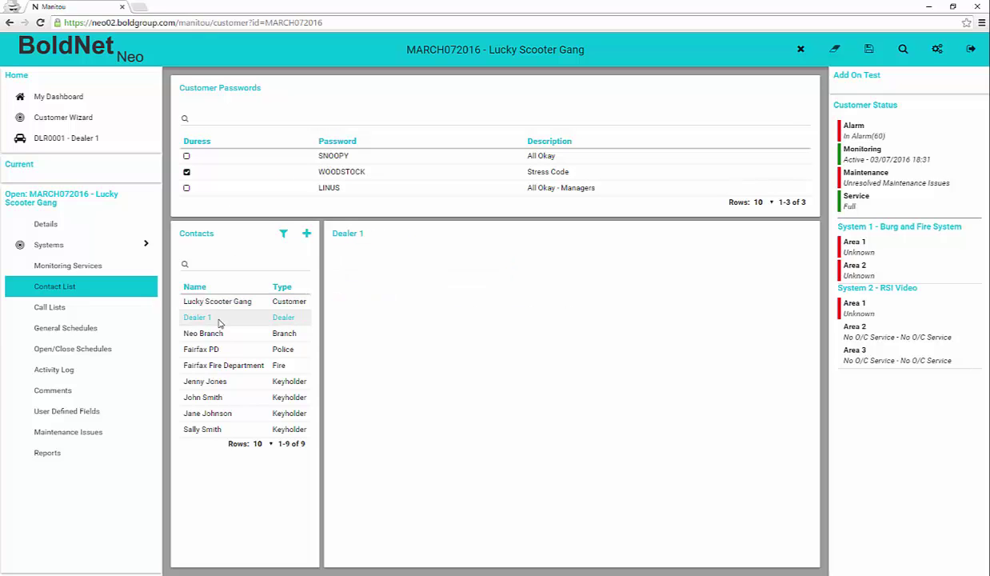
pyautogui.click(211, 331)
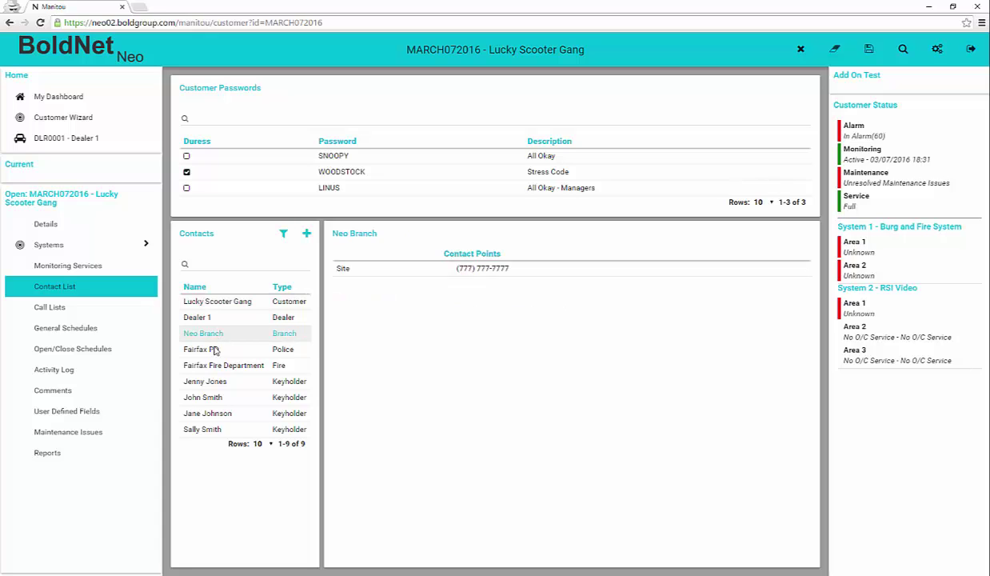
pyautogui.click(215, 350)
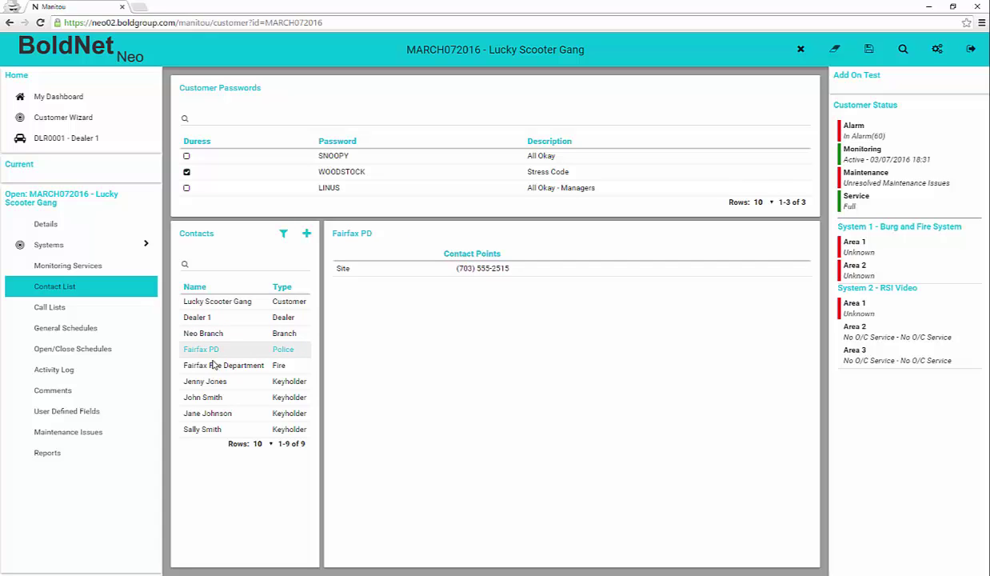
pyautogui.click(210, 365)
pyautogui.click(210, 382)
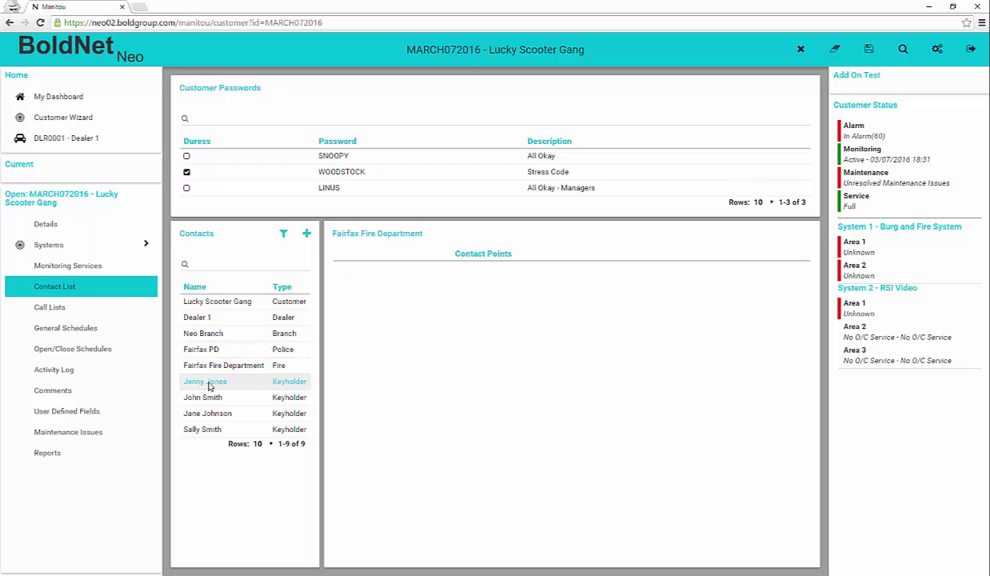
# Step: Show the call lists and check that RESP - Responsible Parties has no contacts
pyautogui.click(55, 307)
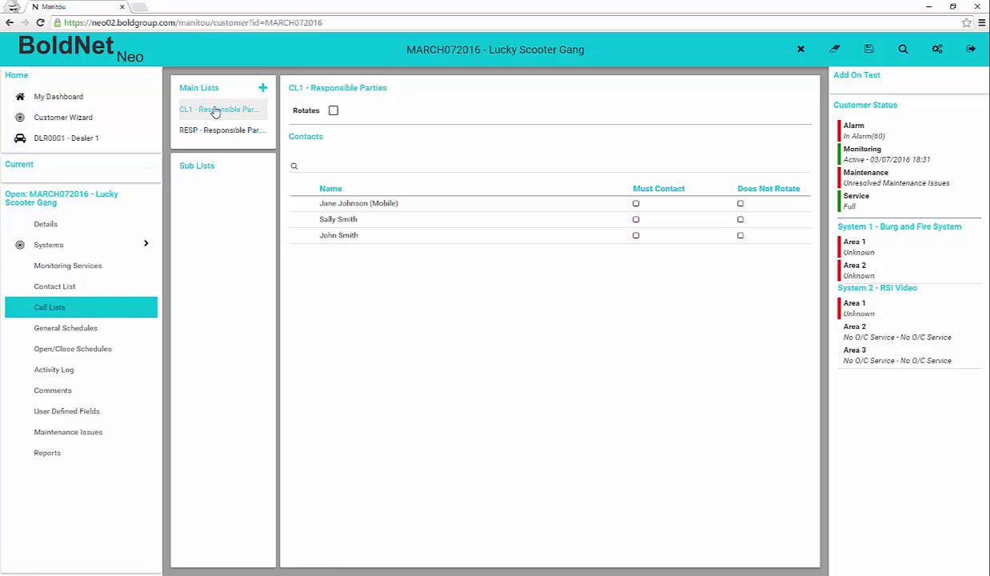
pyautogui.click(218, 136)
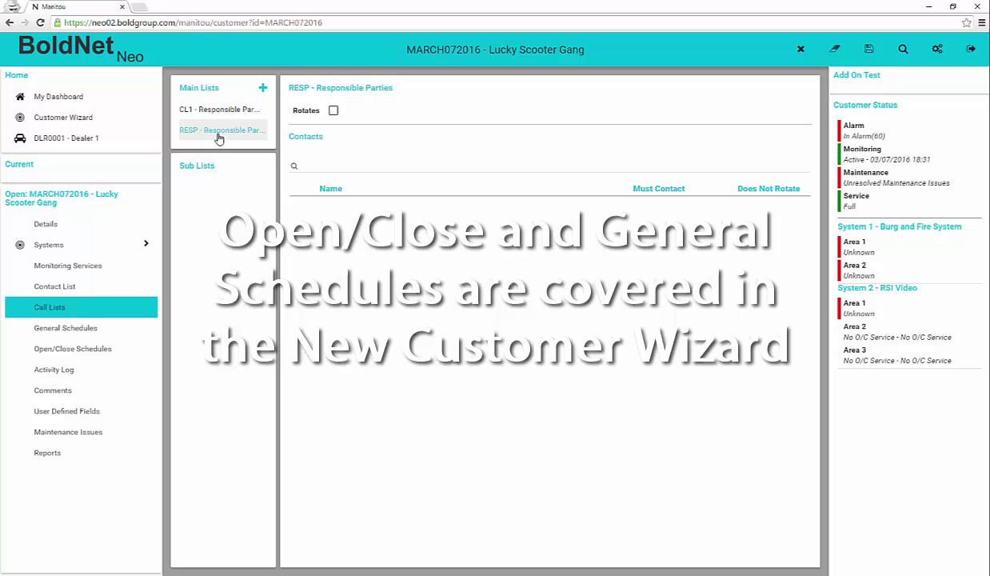
# Step: Bring up the Customer Activity Log to review its late-to-open, late-to-close and late-to-test entries
pyautogui.click(68, 372)
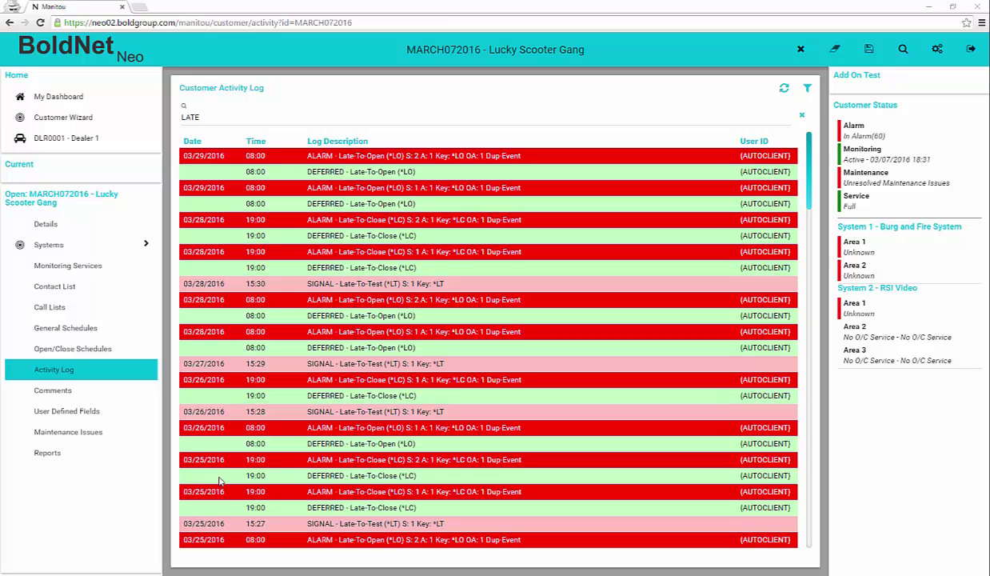
# Step: Read the Large Dogs standing comment: 'This site has two large German Shepherds.'
pyautogui.click(73, 394)
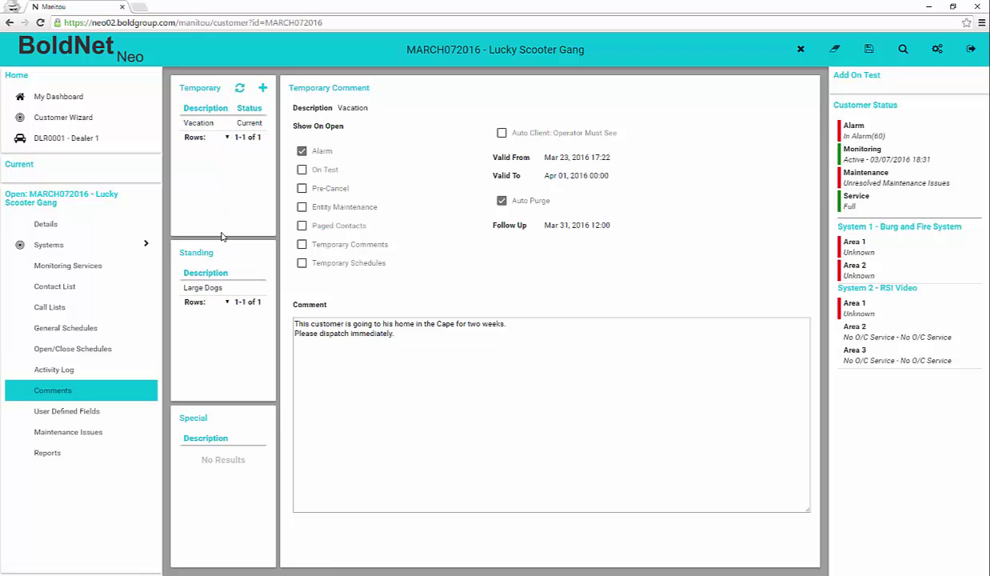
pyautogui.click(208, 288)
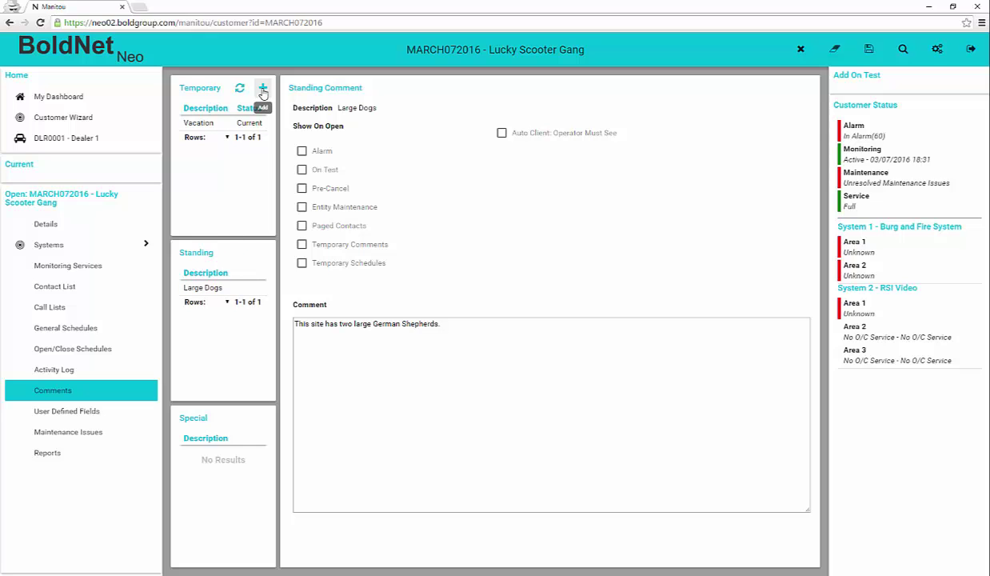
# Step: Check the User Defined Fields, then the one unassigned telephone-details correction under Maintenance Issues
pyautogui.click(77, 411)
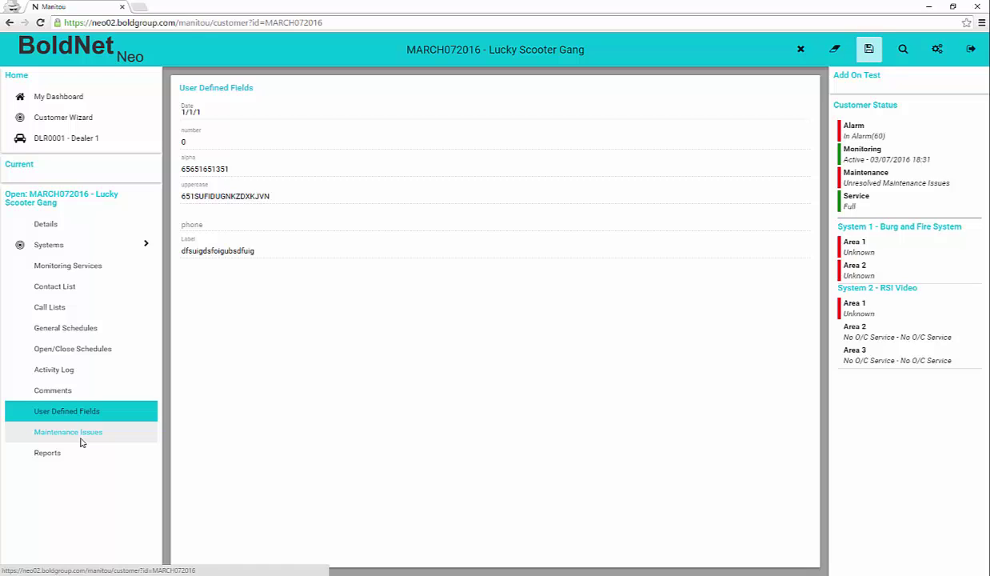
pyautogui.click(81, 441)
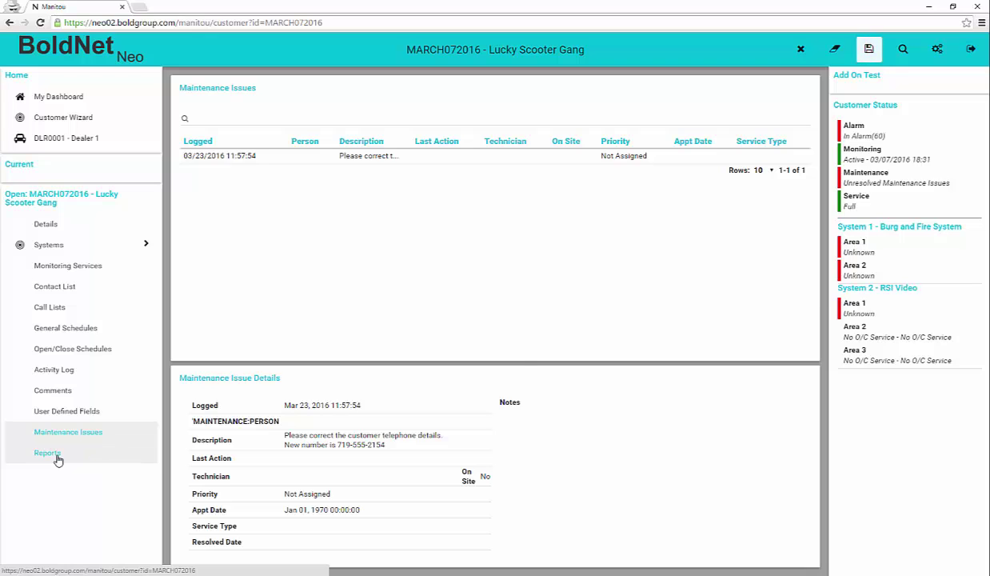
# Step: Expand the Activity, Master File and System report groups and start a new Customer Activity report
pyautogui.click(264, 103)
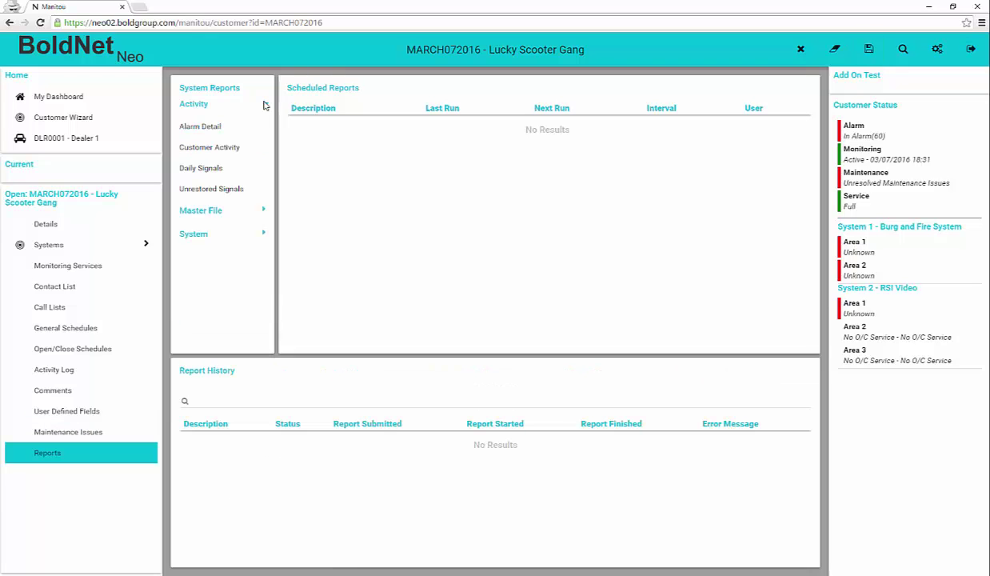
pyautogui.click(257, 210)
pyautogui.click(259, 256)
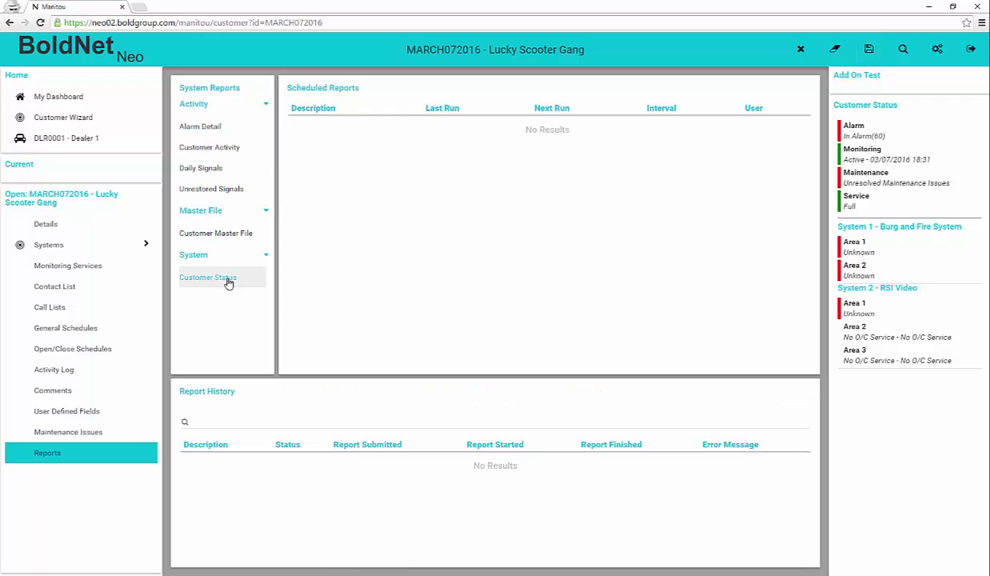
pyautogui.click(213, 147)
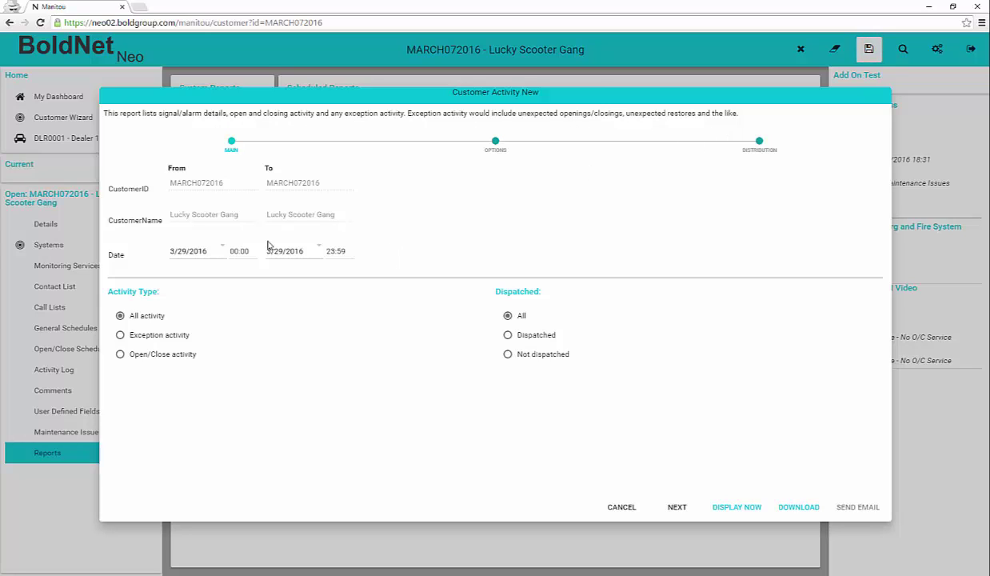
# Step: Advance past Main and Options and add the customer's e-mail contact point as a PDF recipient
pyautogui.click(677, 508)
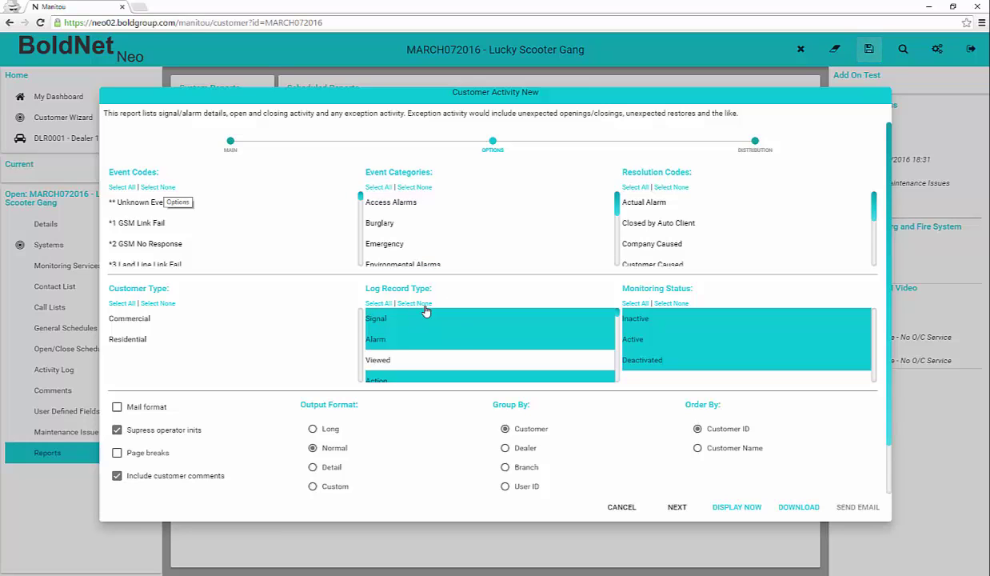
pyautogui.click(677, 507)
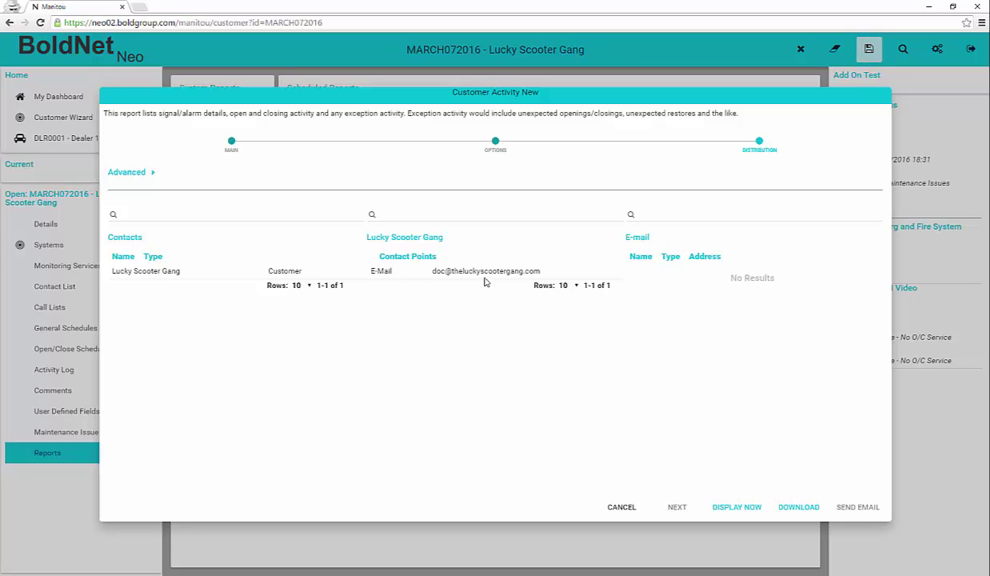
pyautogui.moveTo(479, 272)
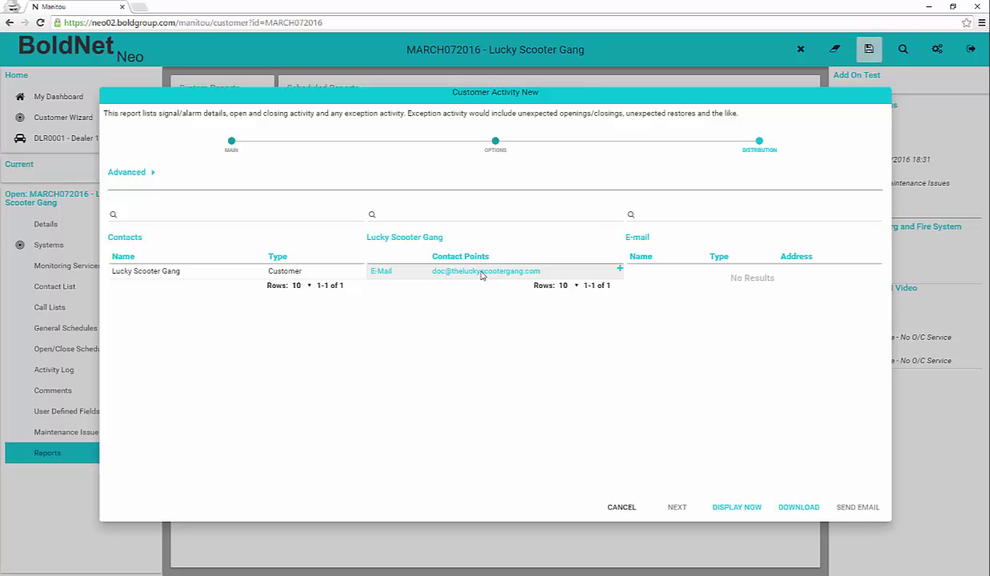
pyautogui.click(482, 272)
pyautogui.click(619, 270)
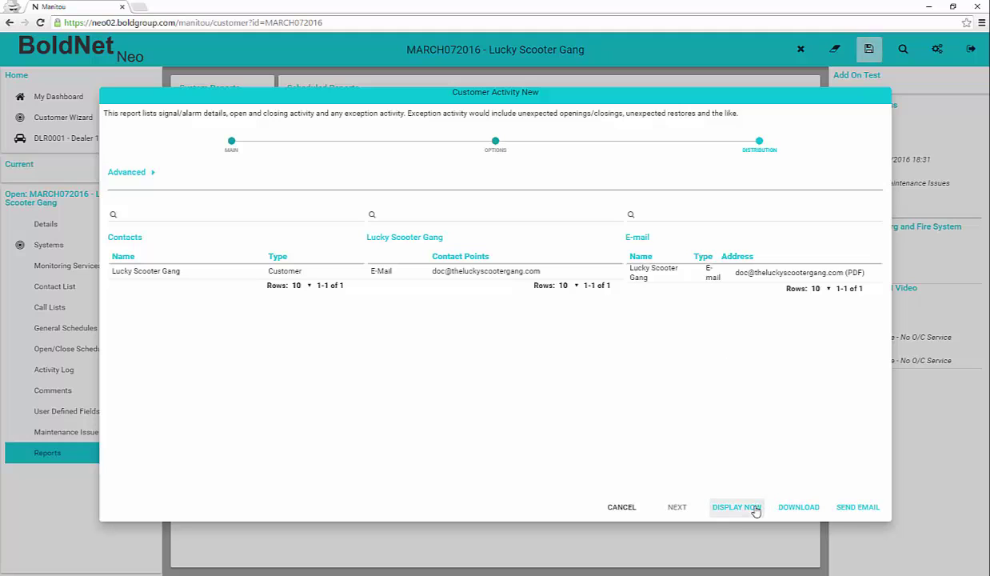
# Step: Send the Customer Activity report, refresh Report History and select the completed report's row
pyautogui.click(856, 509)
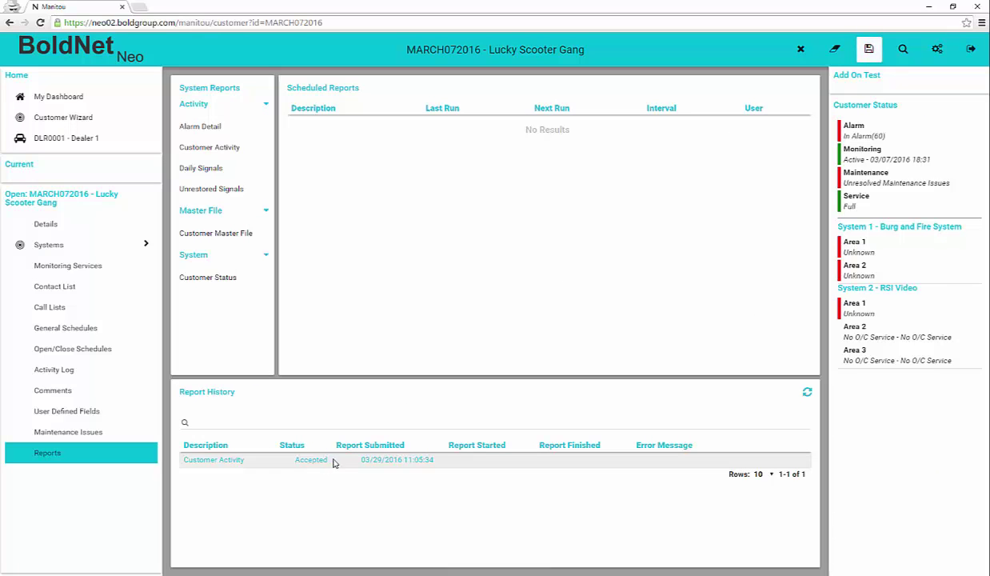
pyautogui.click(807, 391)
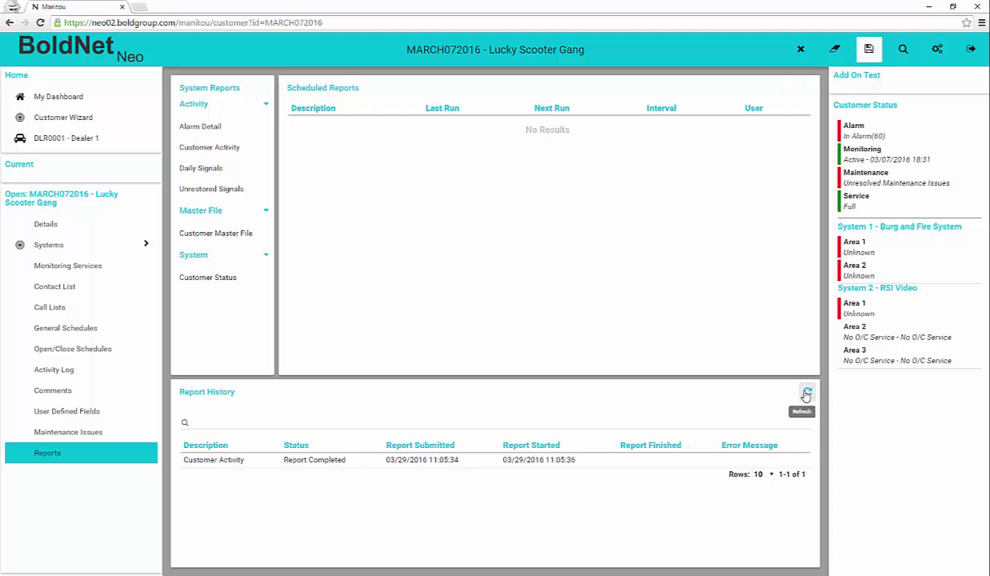
pyautogui.click(549, 462)
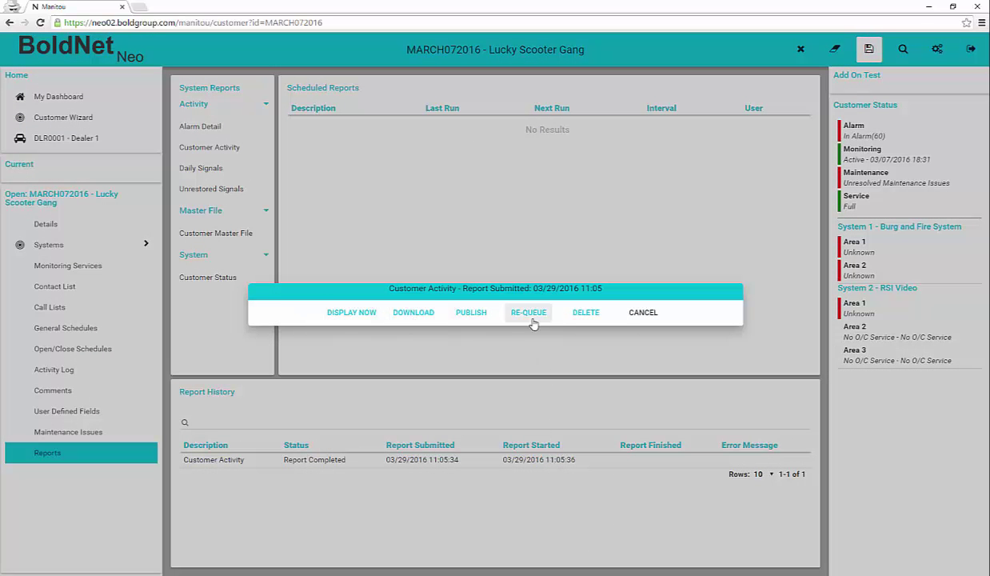
# Step: Dismiss the report dialog and put the entire customer on test for 1 hour with reason 'Testing'
pyautogui.click(640, 313)
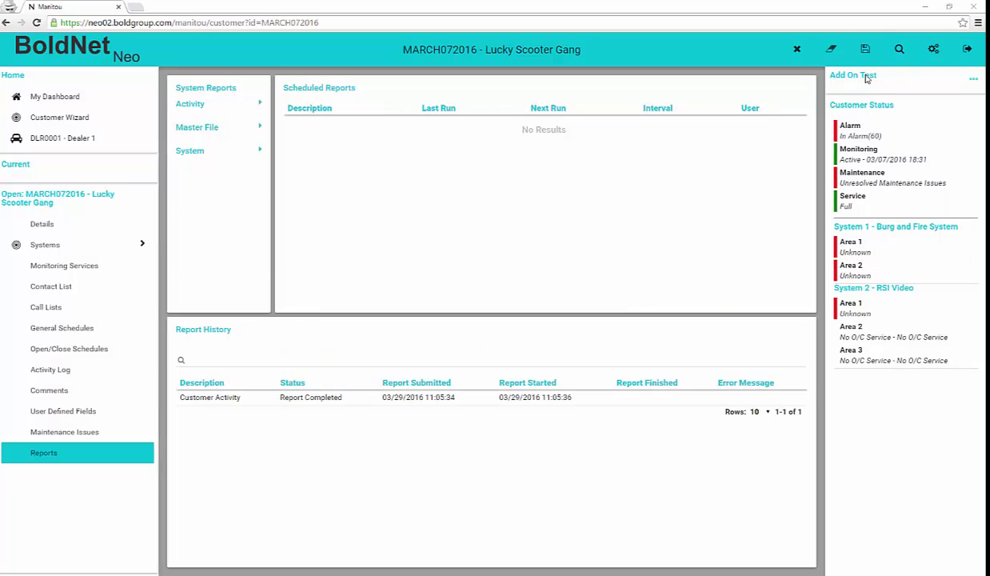
pyautogui.click(973, 79)
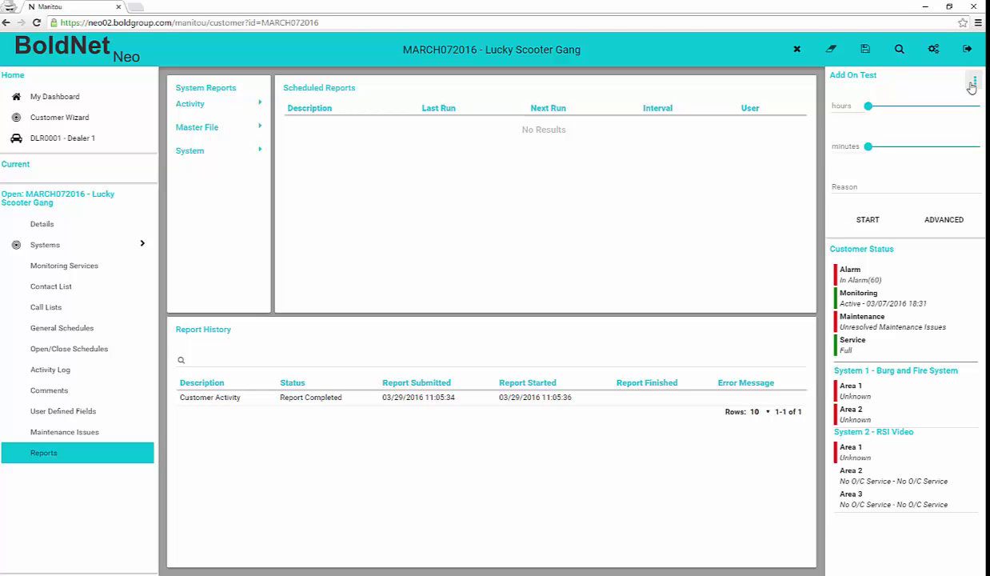
pyautogui.moveTo(867, 106); pyautogui.dragTo(905, 107)
pyautogui.click(859, 185)
pyautogui.write('Testo')
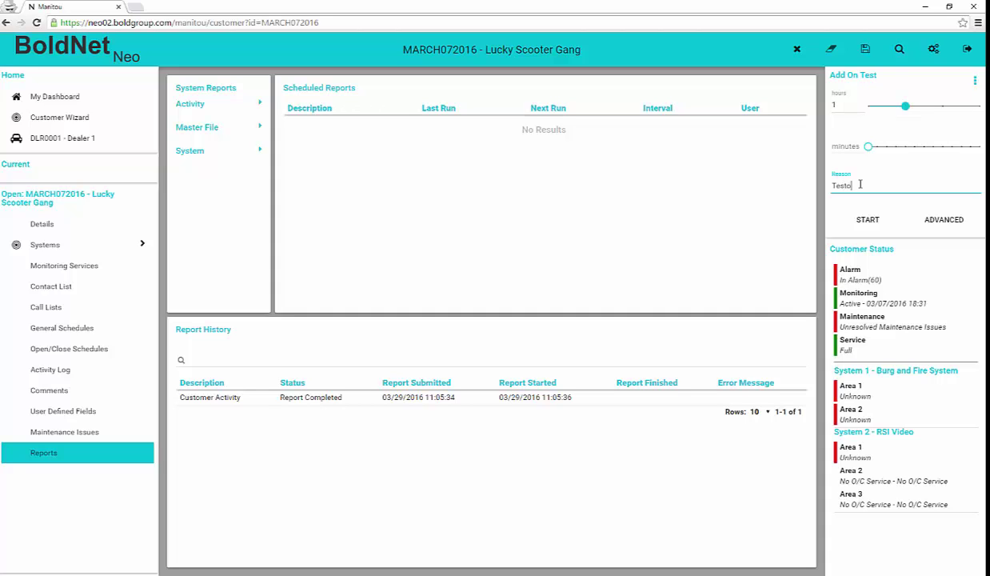
pyautogui.press('BackSpace')
pyautogui.write('ing')
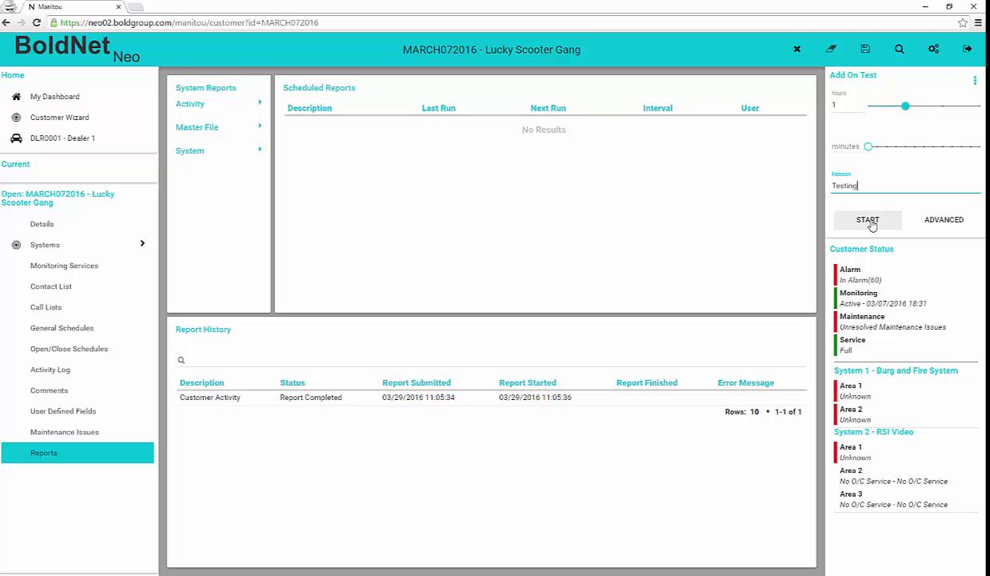
pyautogui.click(867, 220)
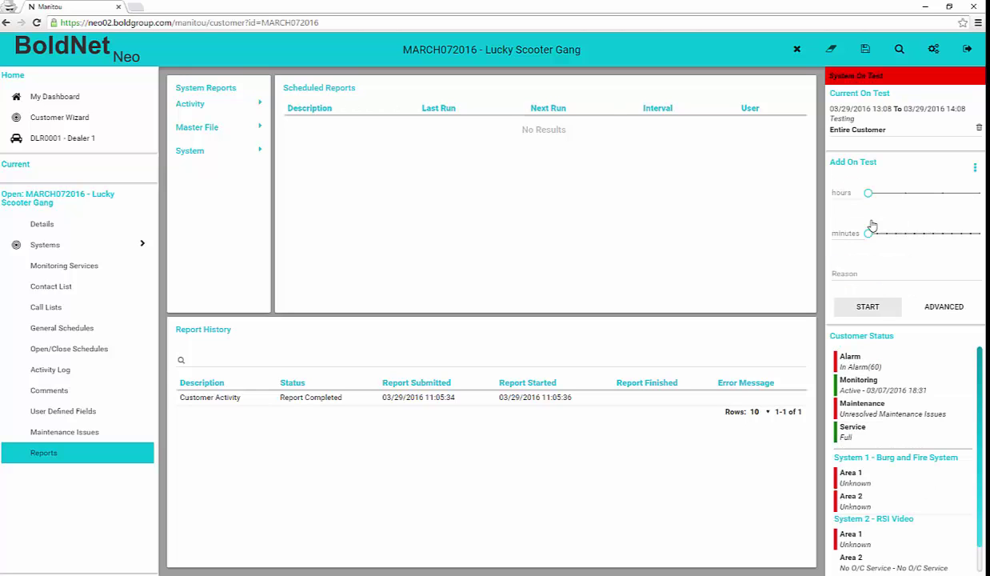
# Step: Start an advanced on-test entry with reason 'Advanced On Test' and a 09:00–12:00 window
pyautogui.click(959, 310)
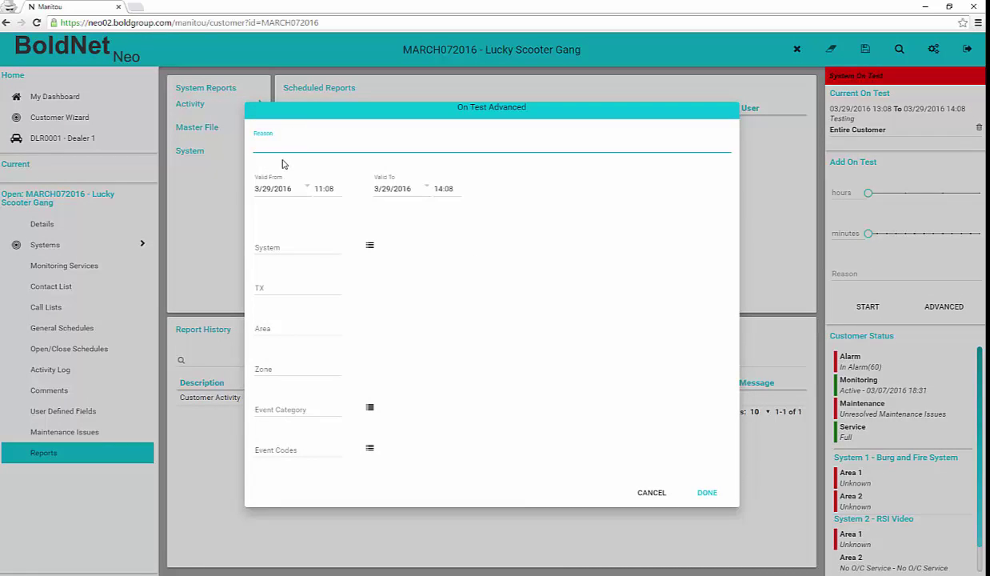
pyautogui.write('Advanced On Test')
pyautogui.click(323, 188)
pyautogui.write('00')
pyautogui.press('BackSpace')
pyautogui.press('BackSpace')
pyautogui.press('BackSpace')
pyautogui.press('BackSpace')
pyautogui.press('BackSpace')
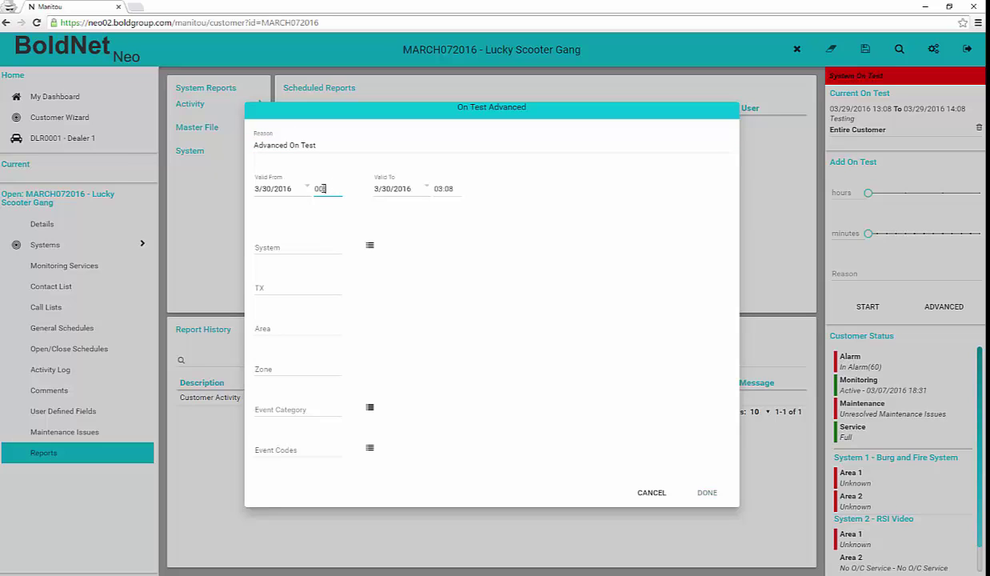
pyautogui.write('0900')
pyautogui.click(438, 189)
# Step: Limit the test to System 1 (Burg and Fire), TX 1 and zones 1, 5, 4, 3, and confirm
pyautogui.click(304, 247)
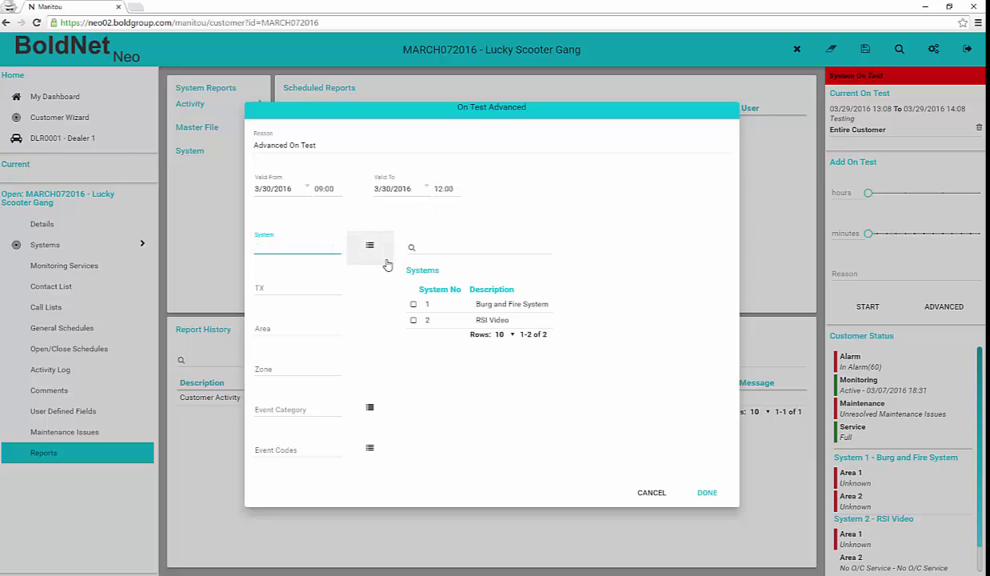
pyautogui.click(413, 305)
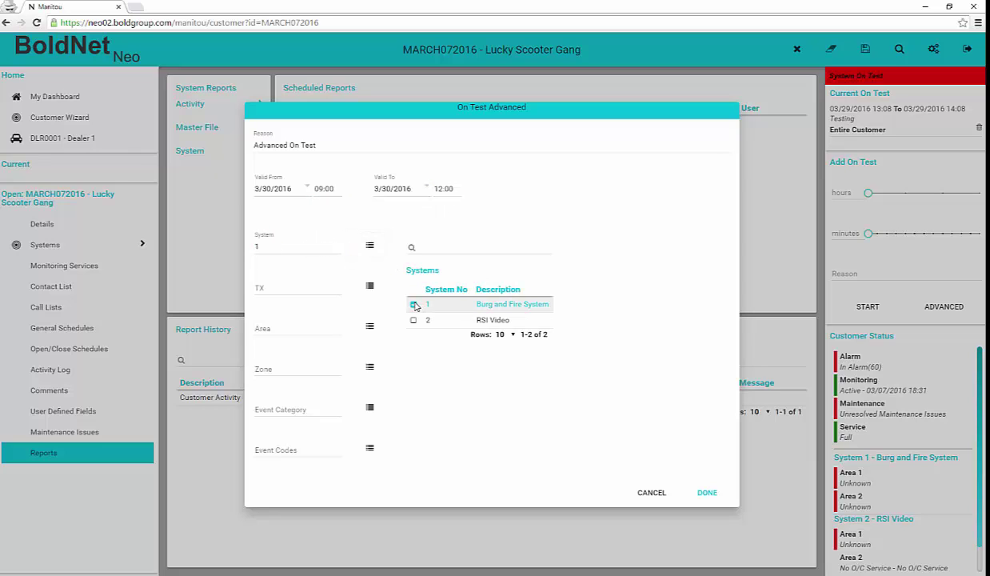
pyautogui.click(369, 366)
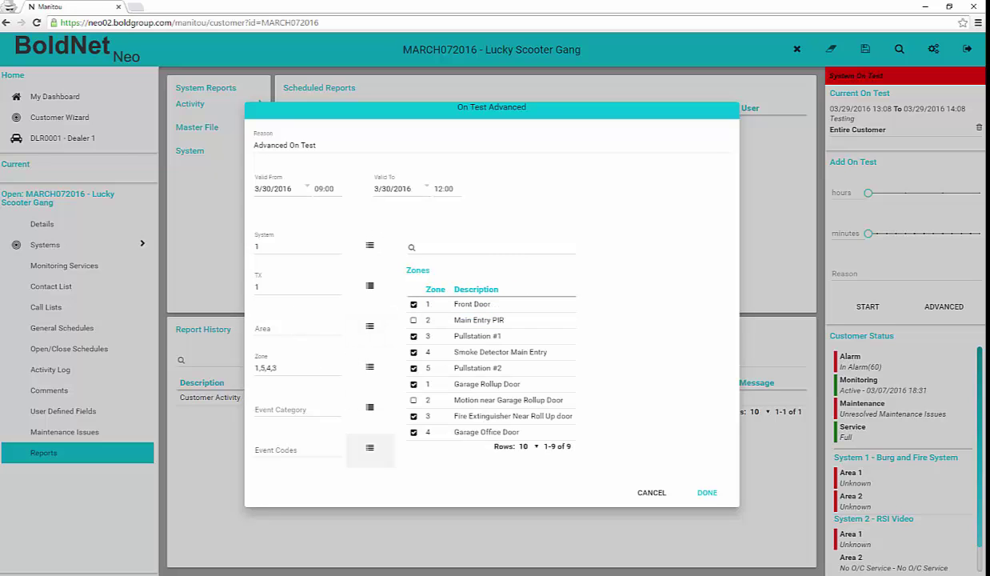
pyautogui.click(717, 491)
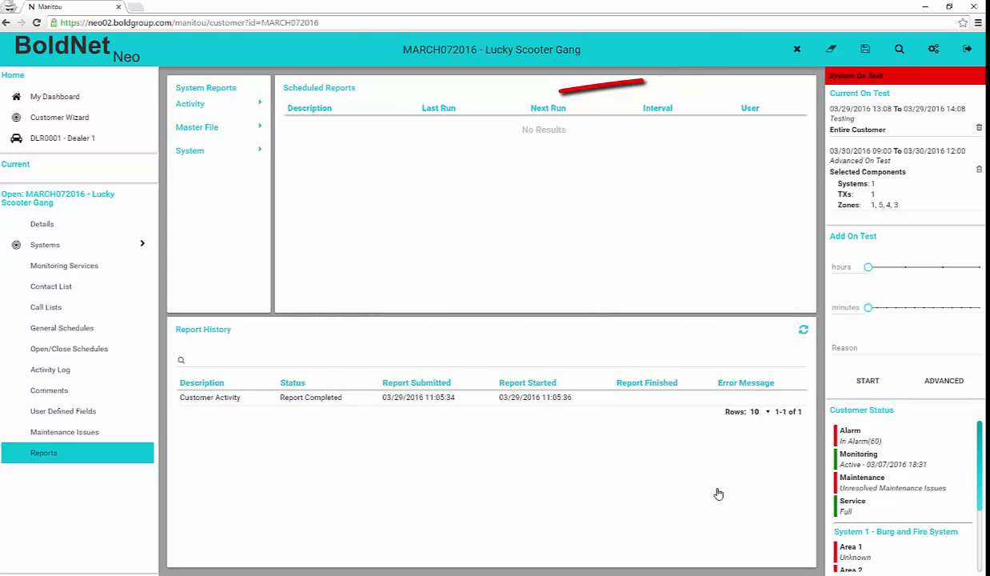